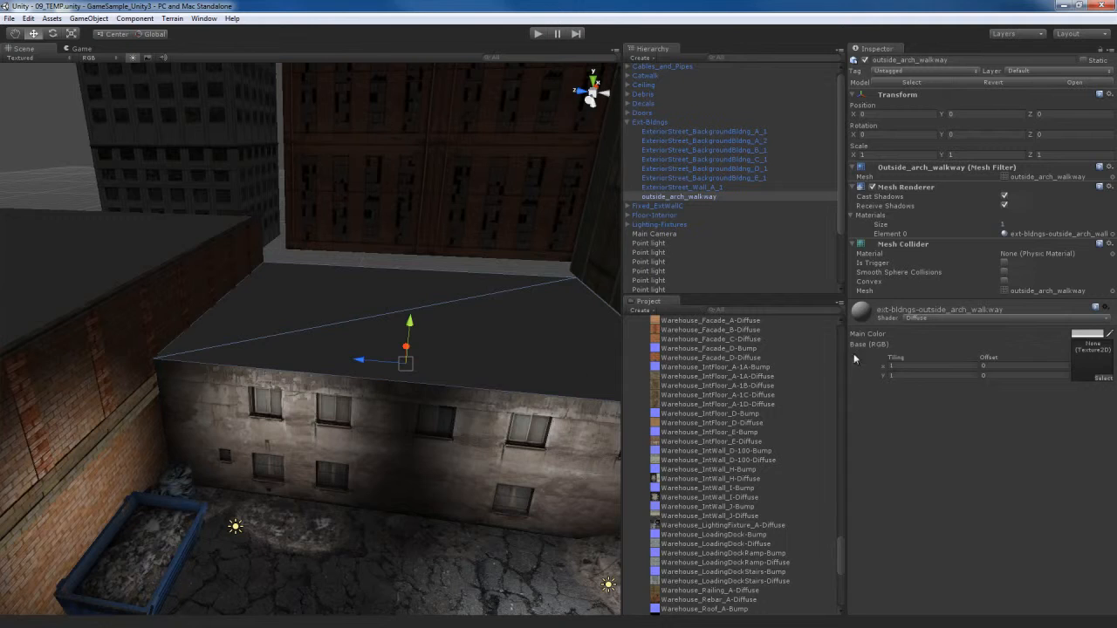
# Select the flat main roof of the brick warehouse and switch off the scene lights in the scene view.
pyautogui.moveTo(403, 342); pyautogui.dragTo(320, 262, button='right')
pyautogui.click(319, 262)
pyautogui.moveTo(439, 268); pyautogui.dragTo(471, 289, button='right')
pyautogui.press('a')
pyautogui.click(131, 58)
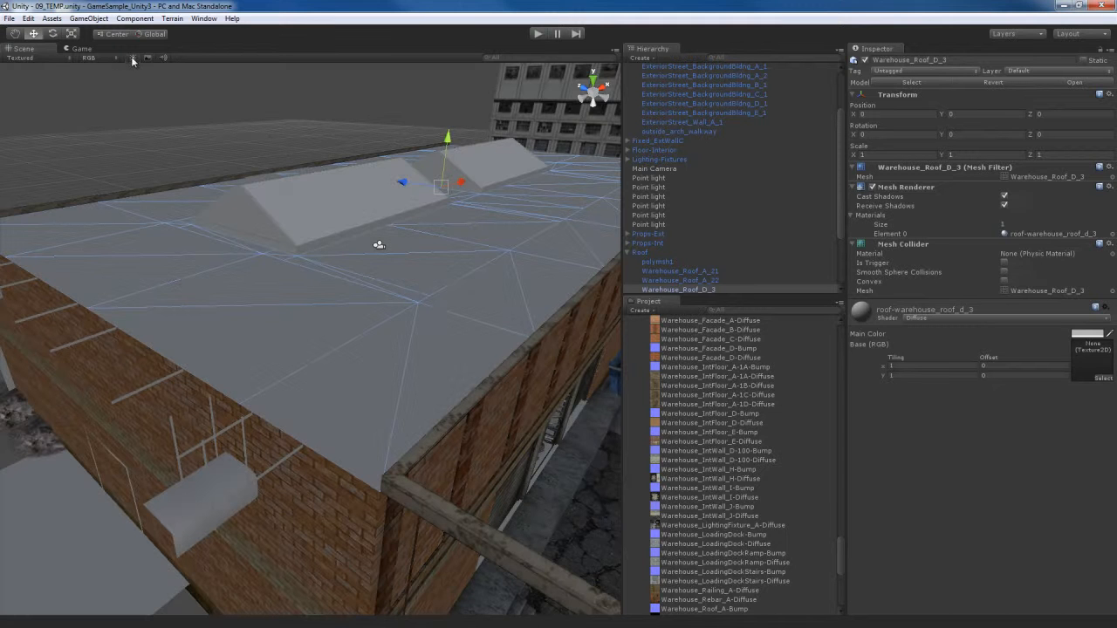
pyautogui.moveTo(445, 330); pyautogui.dragTo(453, 305, button='right')
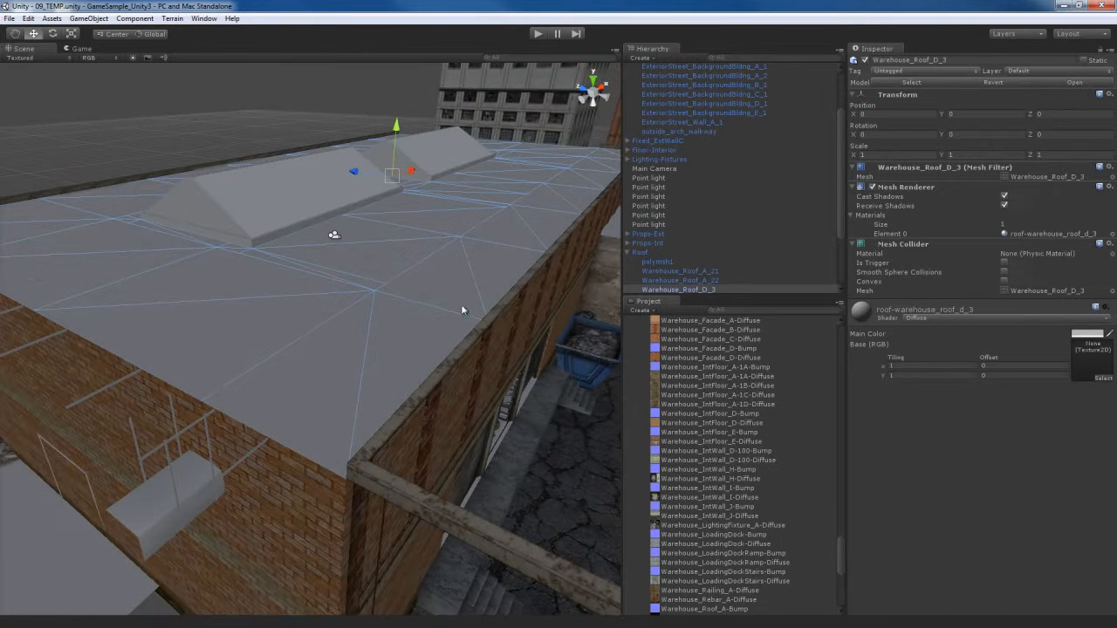
# Assign the Warehouse_Roof_D-Diffuse texture as the base map of the selected roof's material.
pyautogui.click(1102, 378)
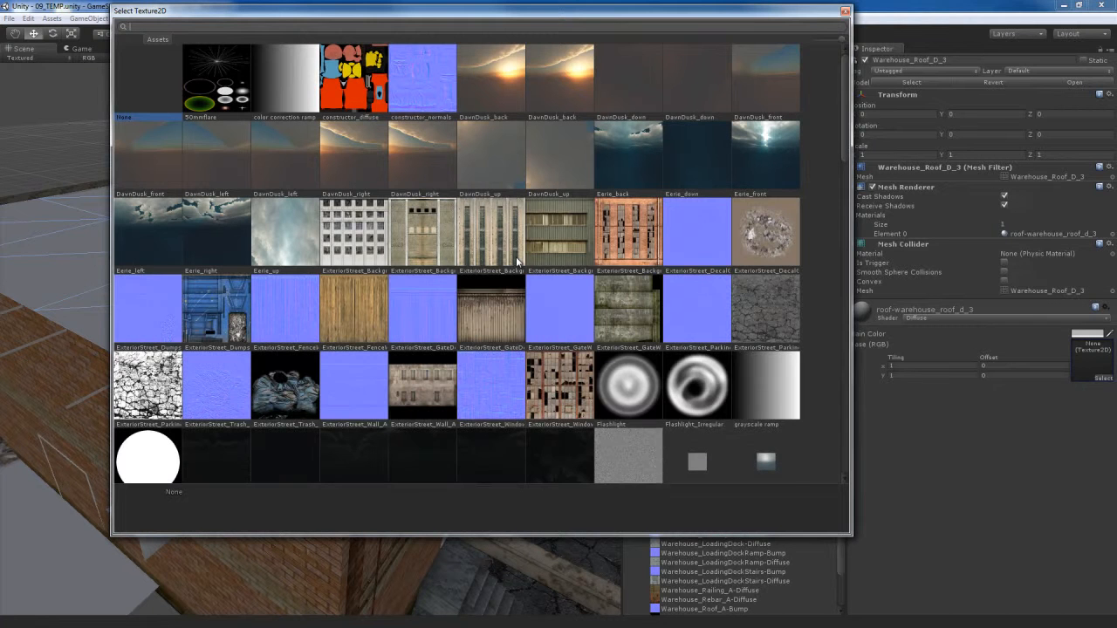
pyautogui.scroll(-4, 561, 328)
pyautogui.scroll(-10, 561, 327)
pyautogui.scroll(-5, 563, 332)
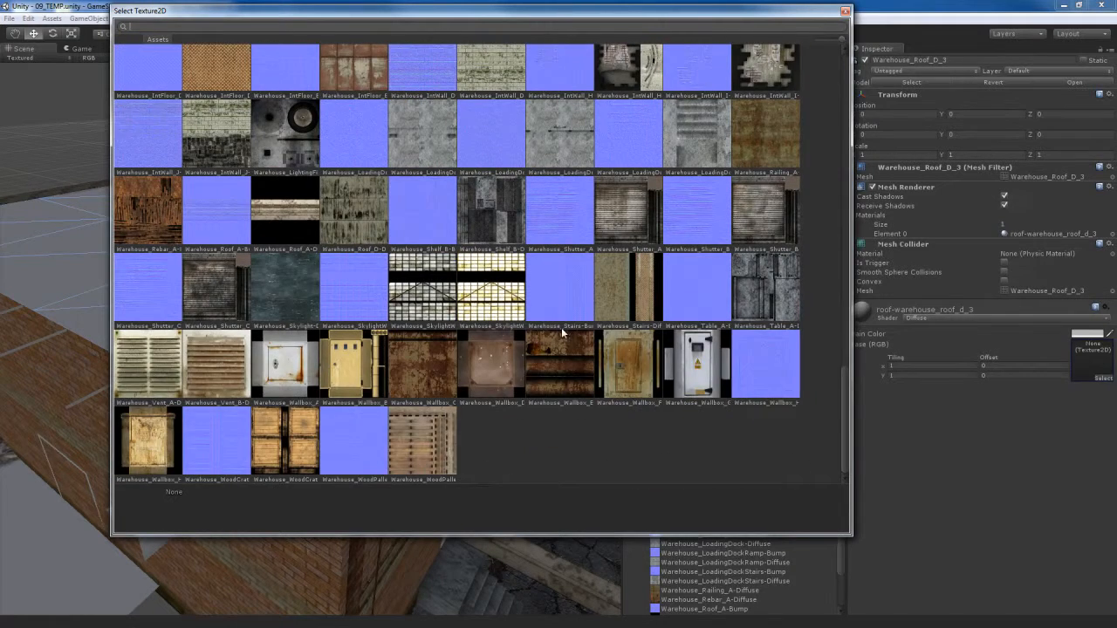
pyautogui.scroll(1, 562, 332)
pyautogui.click(344, 278)
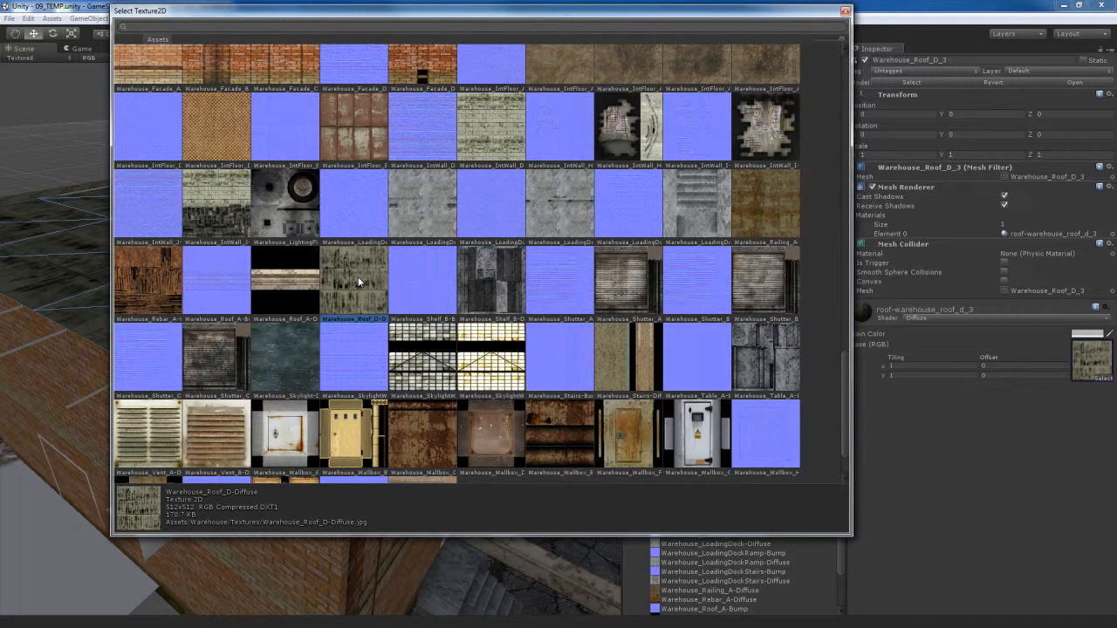
pyautogui.doubleClick(358, 277)
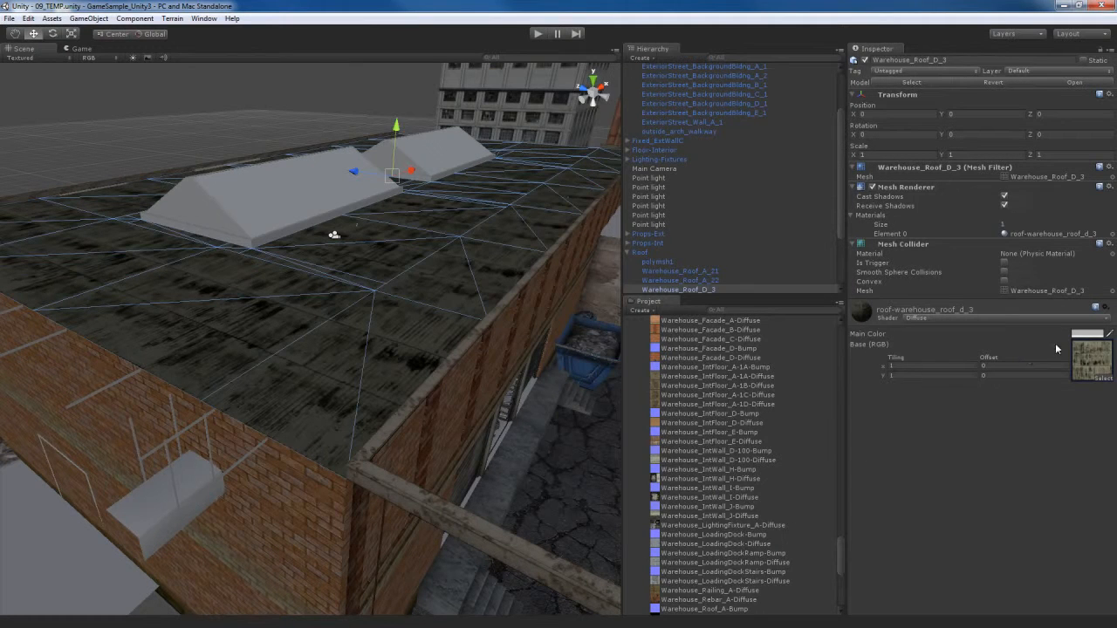
# Apply the roof-warehouse_roof_d_3 material to the outside_arch_walkway roof as its Element 0 material.
pyautogui.moveTo(430, 391); pyautogui.dragTo(461, 328, button='right')
pyautogui.moveTo(341, 402); pyautogui.dragTo(365, 430, button='right')
pyautogui.press('w')
pyautogui.click(427, 394)
pyautogui.click(243, 290)
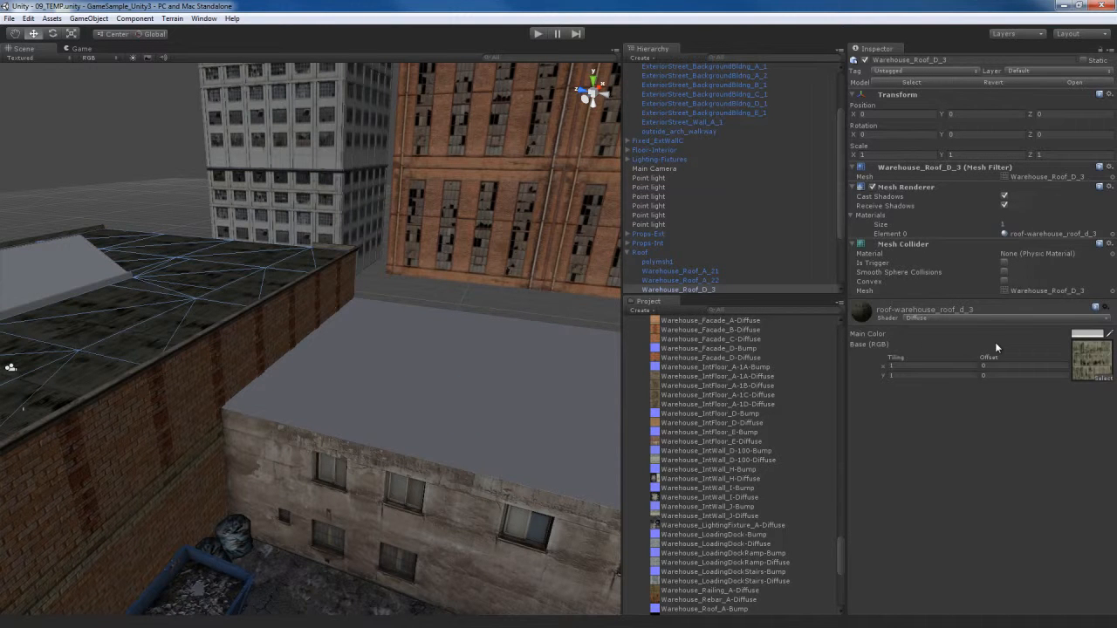
pyautogui.click(1026, 233)
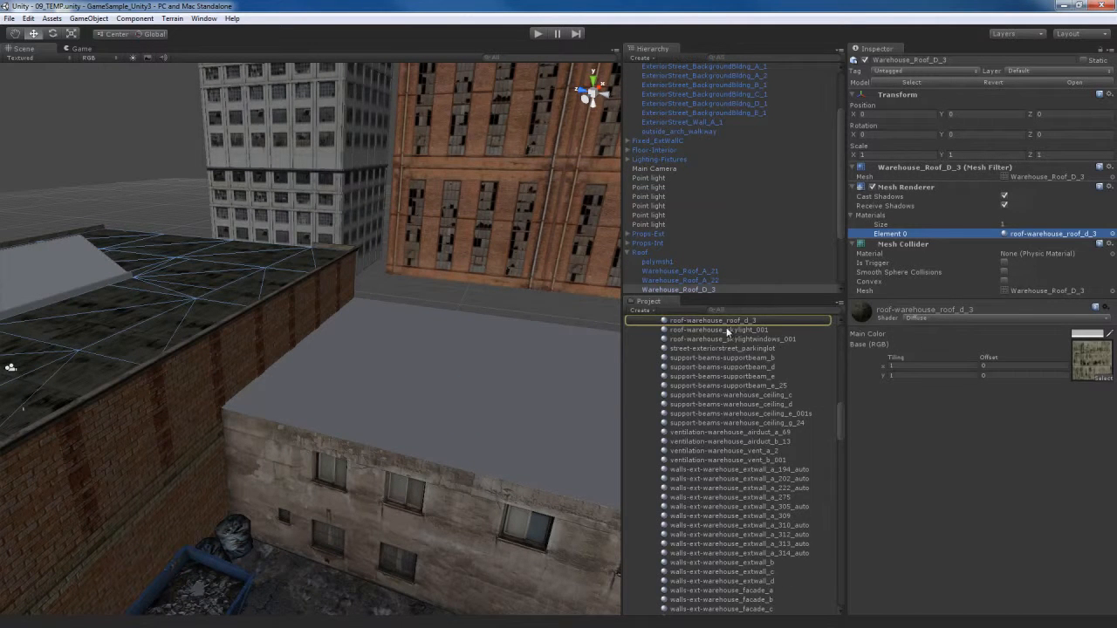
pyautogui.click(514, 413)
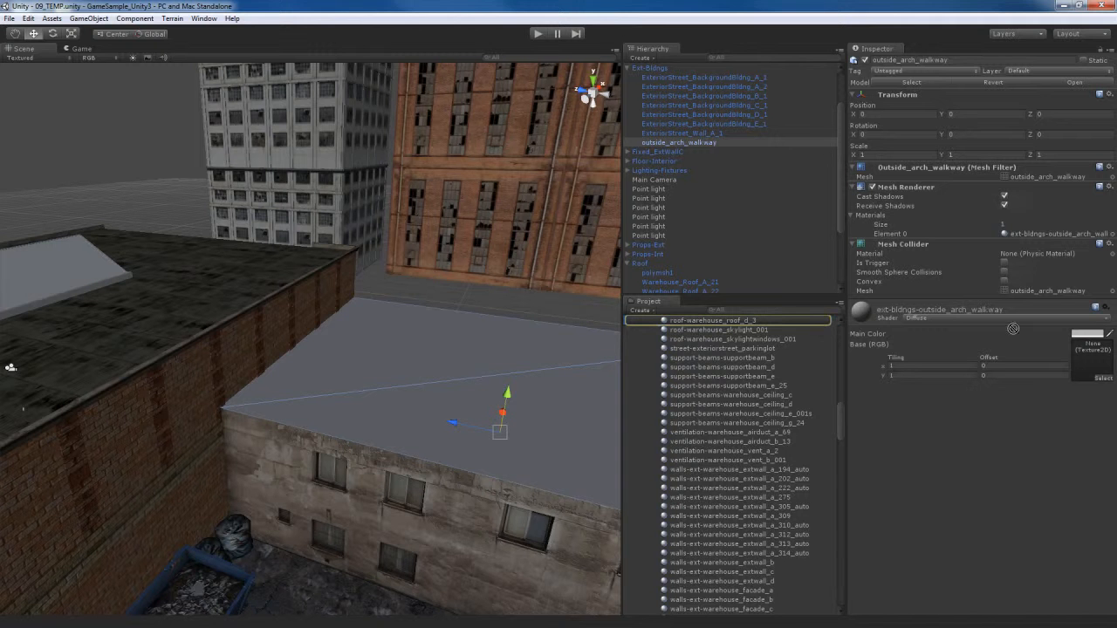
pyautogui.moveTo(1055, 249); pyautogui.dragTo(1053, 232)
# Go inside the warehouse and set the scene view's display mode to Tex-Wire.
pyautogui.keyDown('alt'); pyautogui.moveTo(486, 490); pyautogui.dragTo(368, 495); pyautogui.keyUp('alt')
pyautogui.press('w')
pyautogui.moveTo(368, 495); pyautogui.dragTo(94, 128, button='right')
pyautogui.click(61, 59)
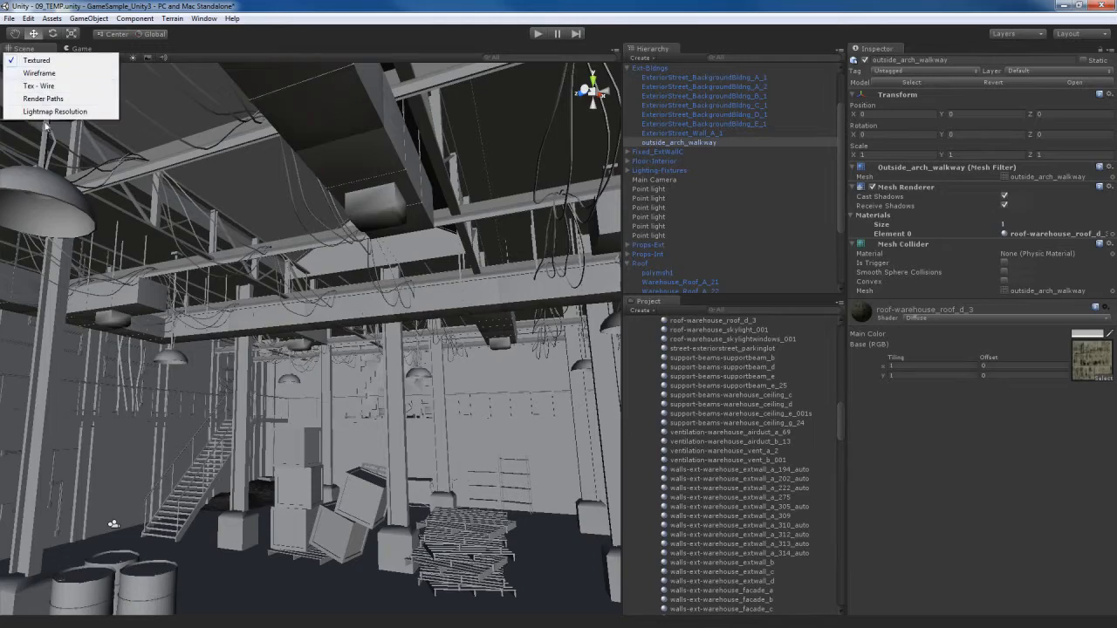
pyautogui.click(50, 88)
# Assign the Warehouse_Ceiling_H-Diffuse texture as the base map of the interior ceiling's material.
pyautogui.moveTo(64, 127)
pyautogui.mouseDown(button='right')
pyautogui.moveTo(258, 353)
pyautogui.moveTo(345, 352)
pyautogui.moveTo(267, 260)
pyautogui.moveTo(239, 314)
pyautogui.mouseUp(button='right')
pyautogui.click(226, 253)
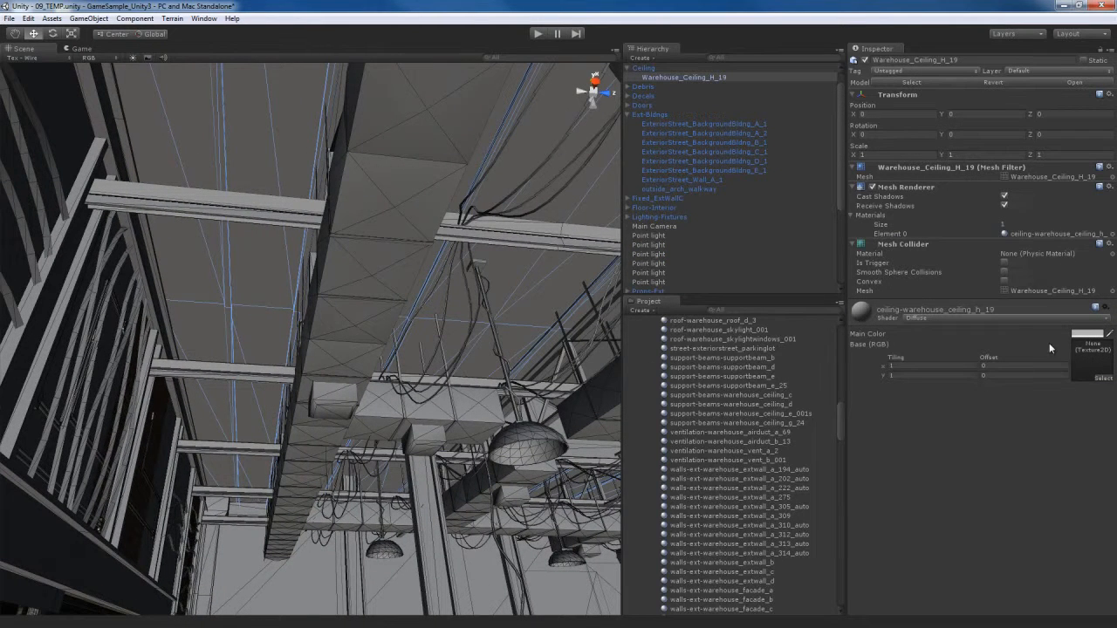
pyautogui.click(1102, 379)
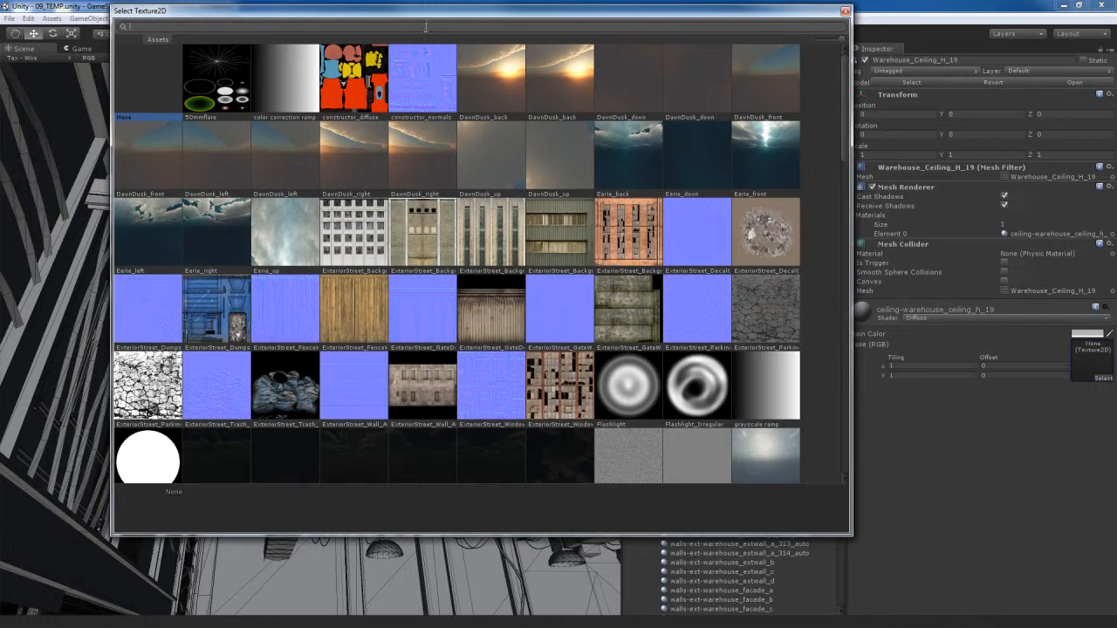
pyautogui.write('ceiling')
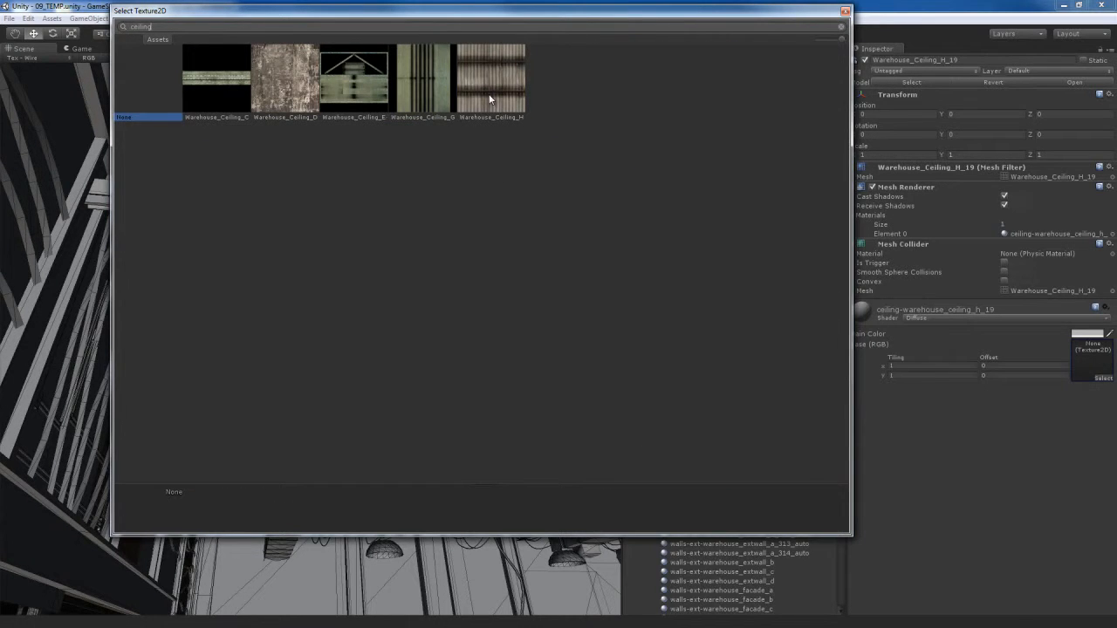
pyautogui.click(490, 98)
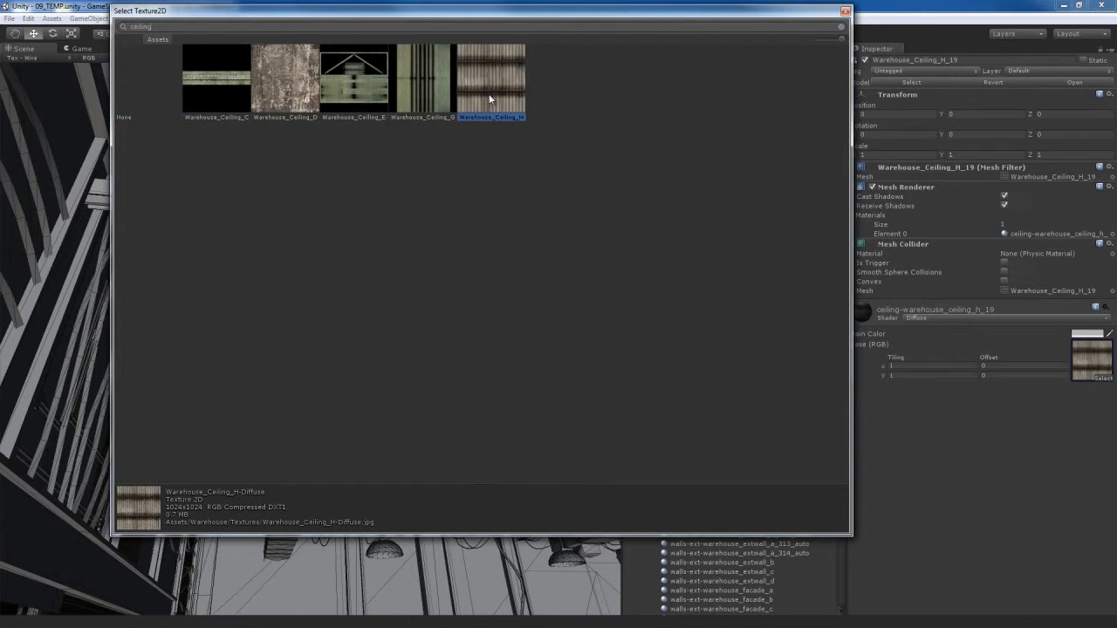
pyautogui.doubleClick(491, 98)
# Select the long air duct under the ceiling and change its material's shader to Specular.
pyautogui.moveTo(411, 386); pyautogui.dragTo(357, 345, button='right')
pyautogui.moveTo(345, 401); pyautogui.dragTo(369, 403, button='right')
pyautogui.click(259, 267)
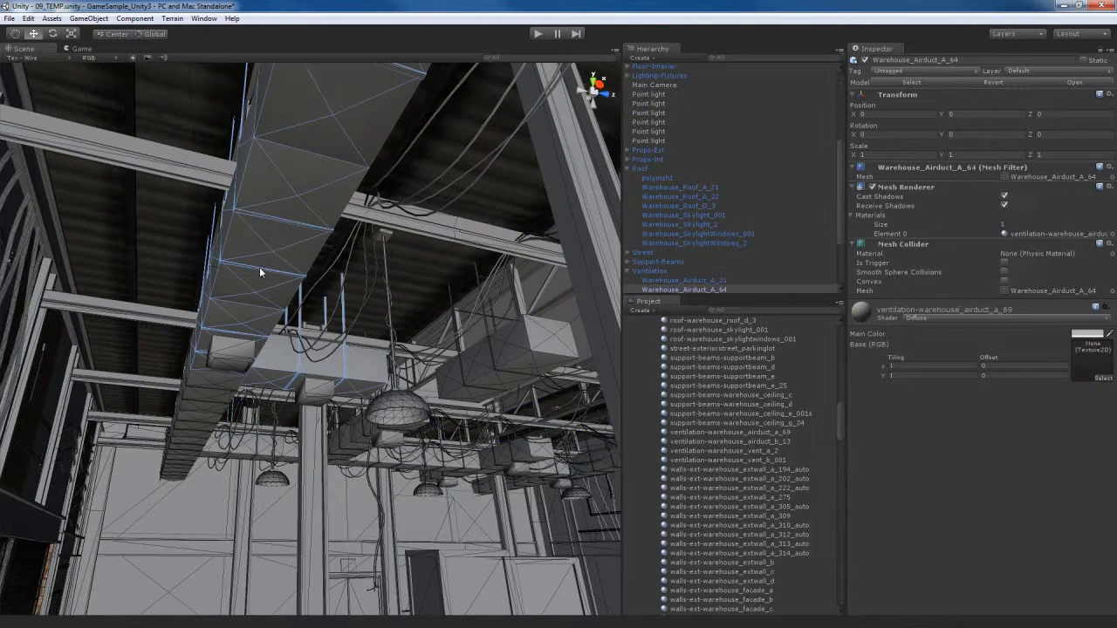
pyautogui.click(1010, 319)
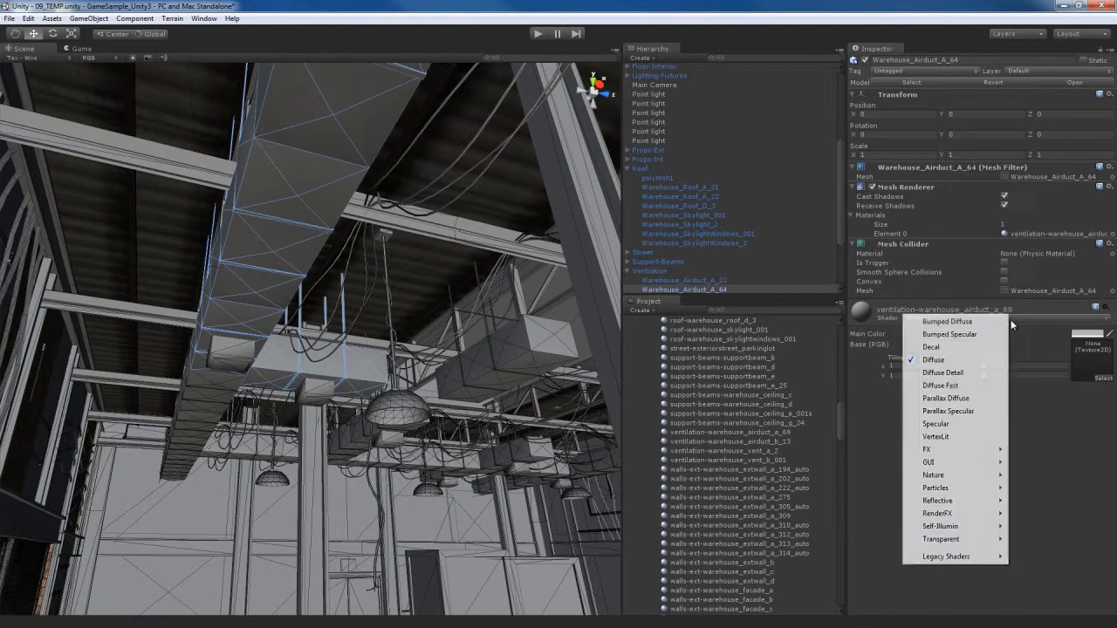
pyautogui.click(954, 426)
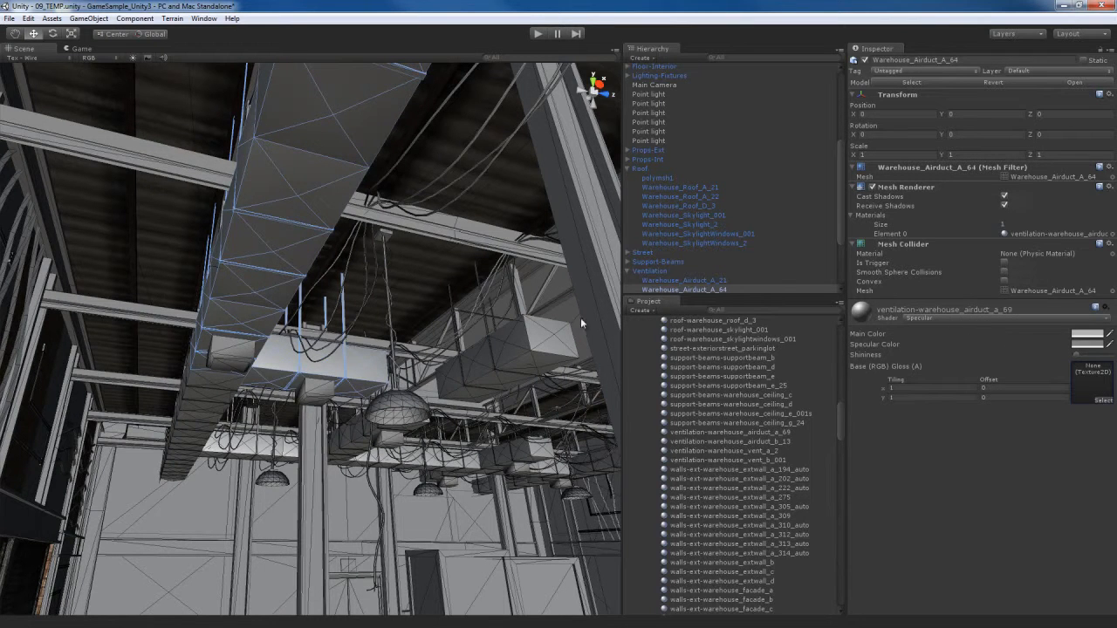
# Assign the Warehouse_Airduct_A-Diffuse texture as the base and gloss map of the long air duct.
pyautogui.click(1103, 400)
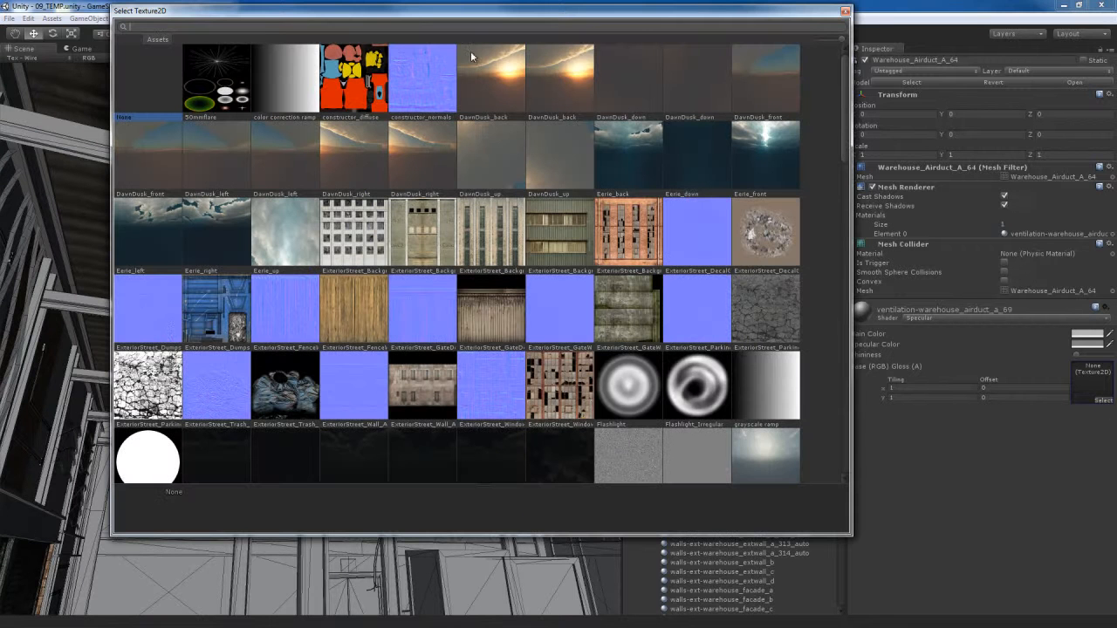
pyautogui.write('a')
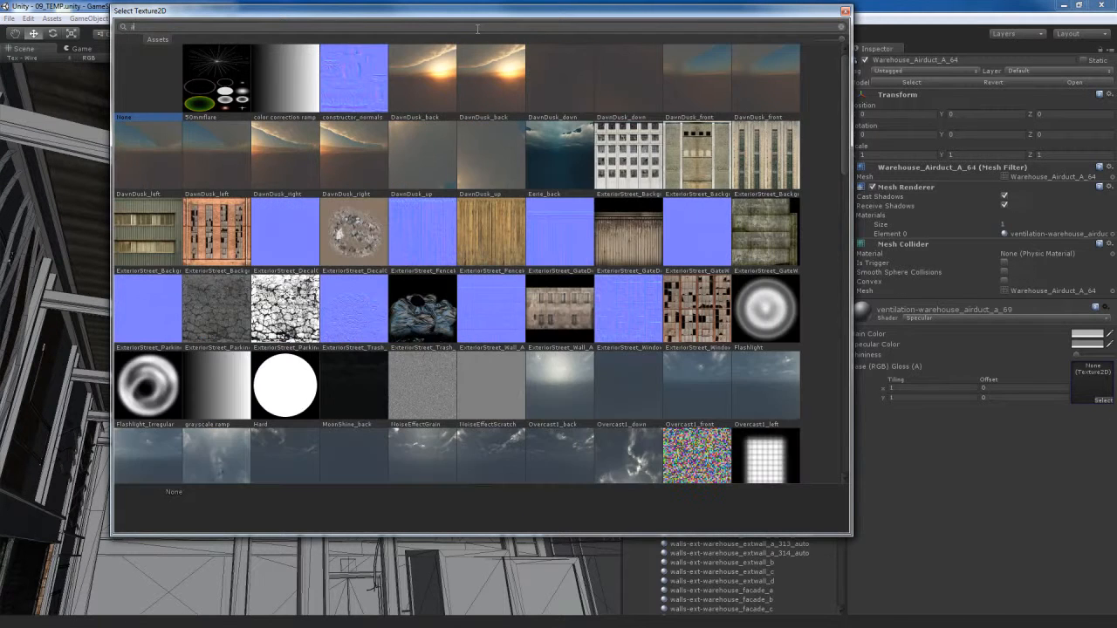
pyautogui.write('ir')
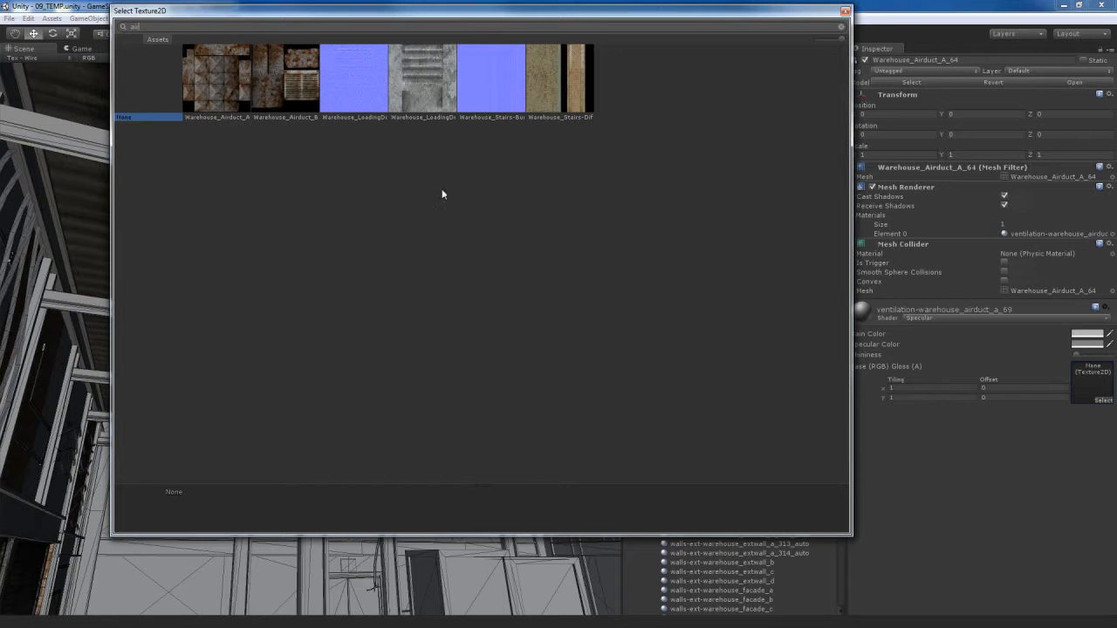
pyautogui.click(218, 80)
pyautogui.doubleClick(219, 76)
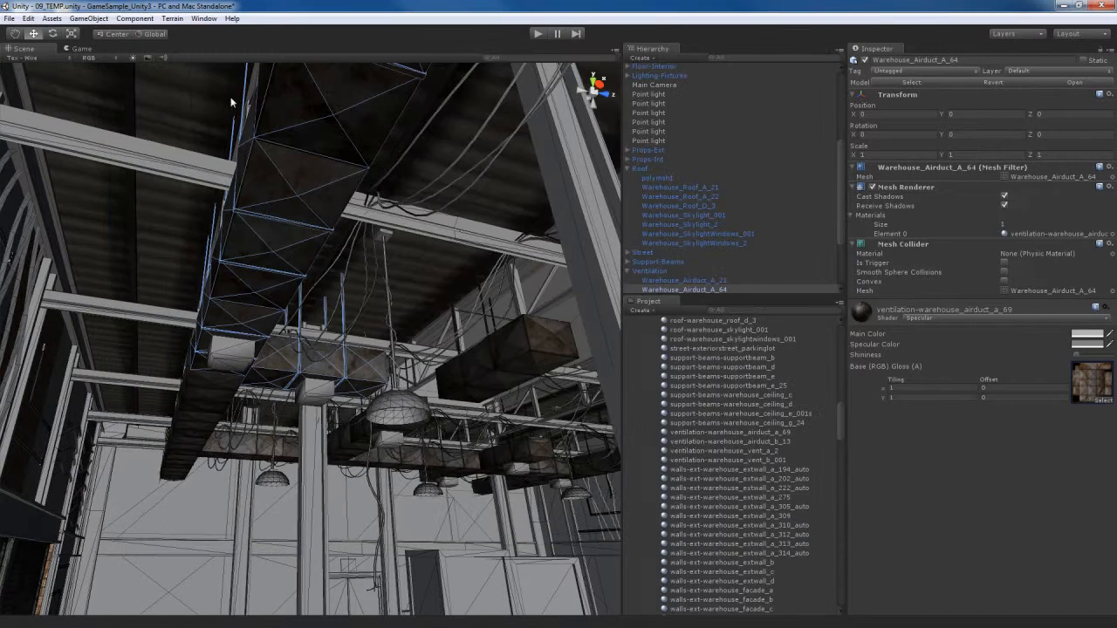
# Enable alpha generation from greyscale for the Warehouse_Airduct_A-Diffuse texture and apply the import settings.
pyautogui.click(1088, 380)
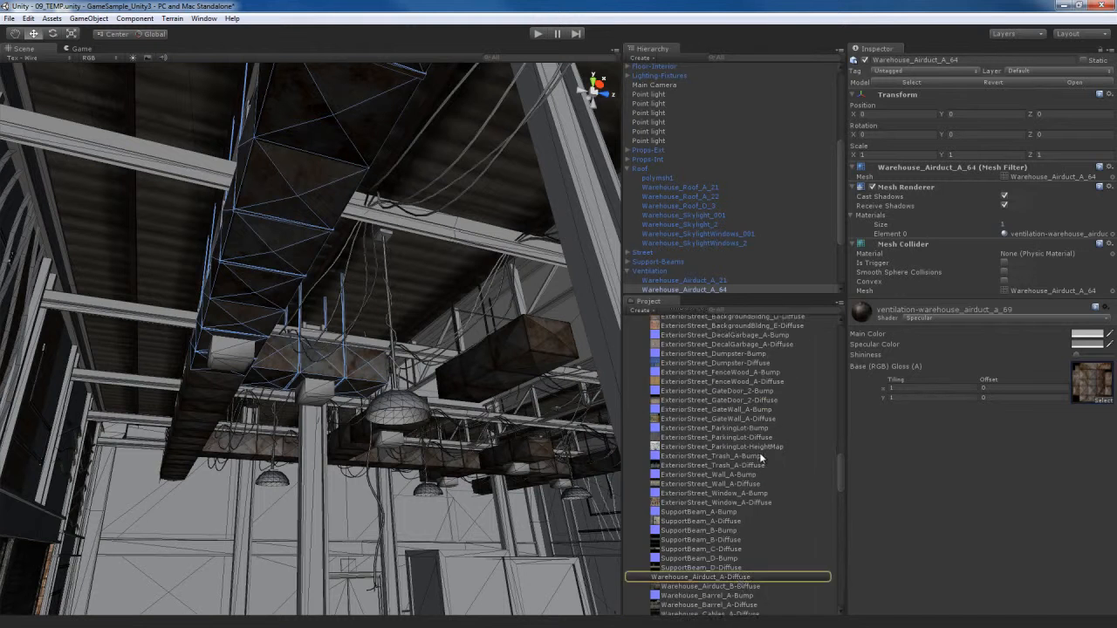
pyautogui.click(812, 403)
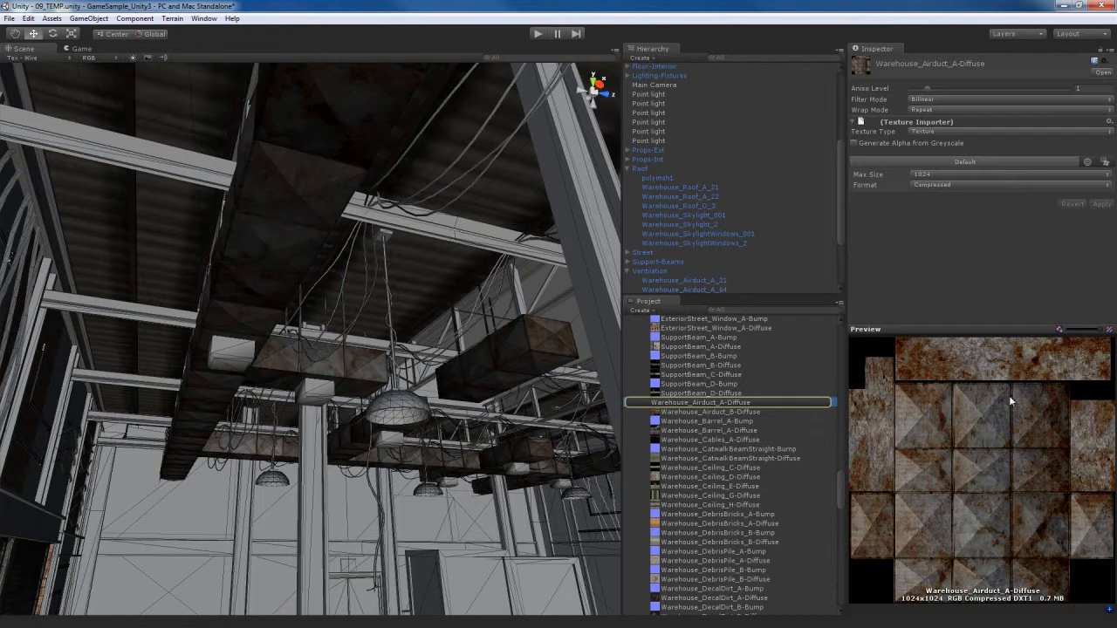
pyautogui.click(934, 143)
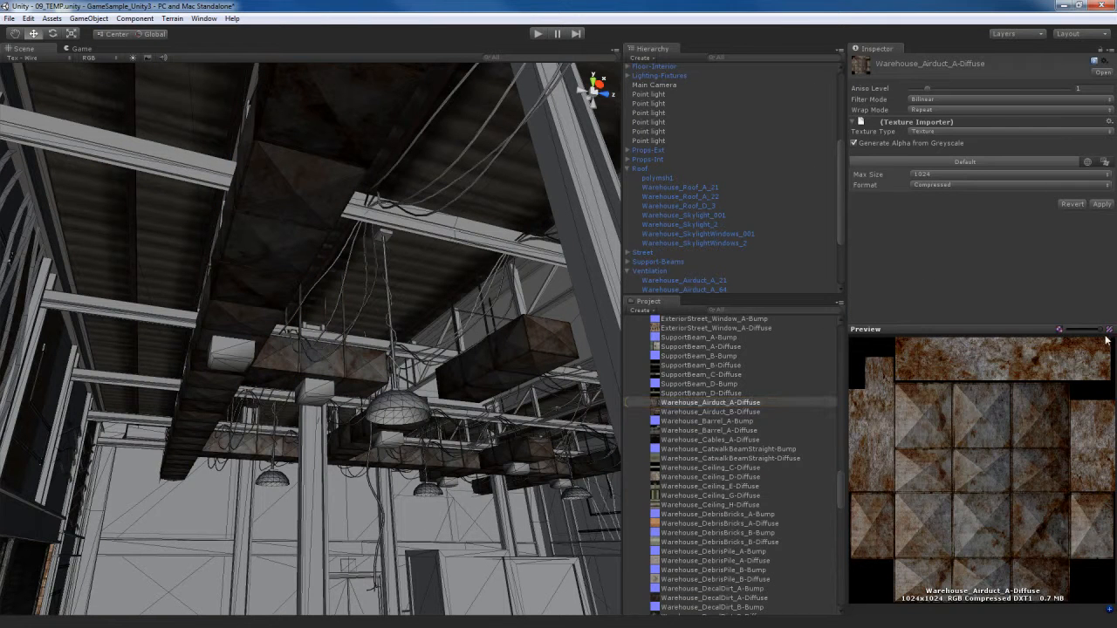
pyautogui.click(1102, 204)
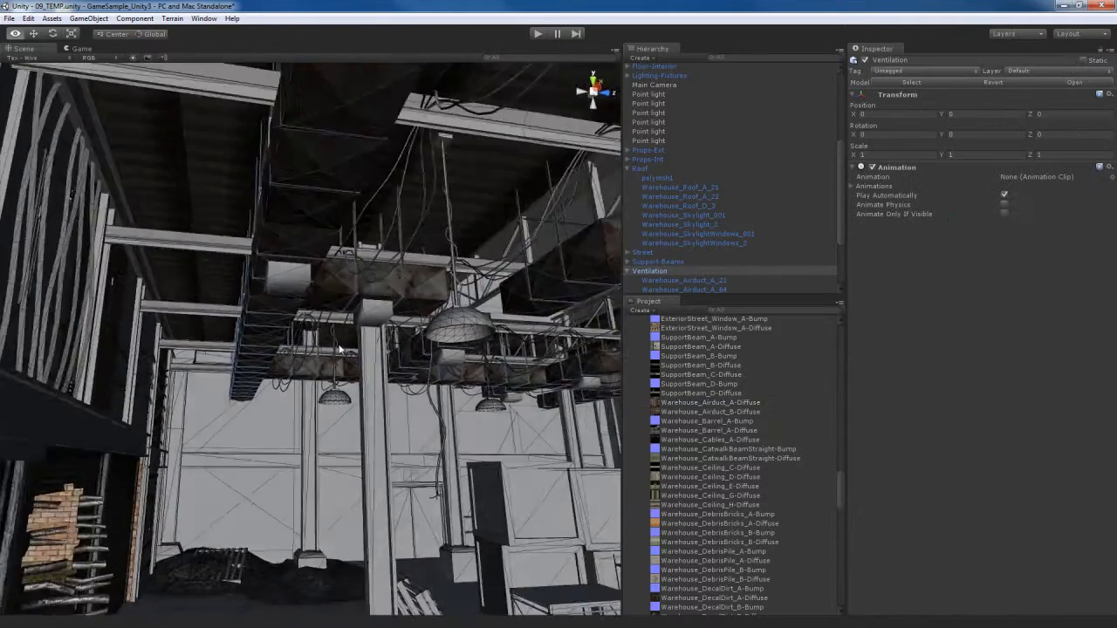
# Select the small box vents on the air ducts and change their material's shader to Specular.
pyautogui.moveTo(337, 349); pyautogui.dragTo(370, 317, button='right')
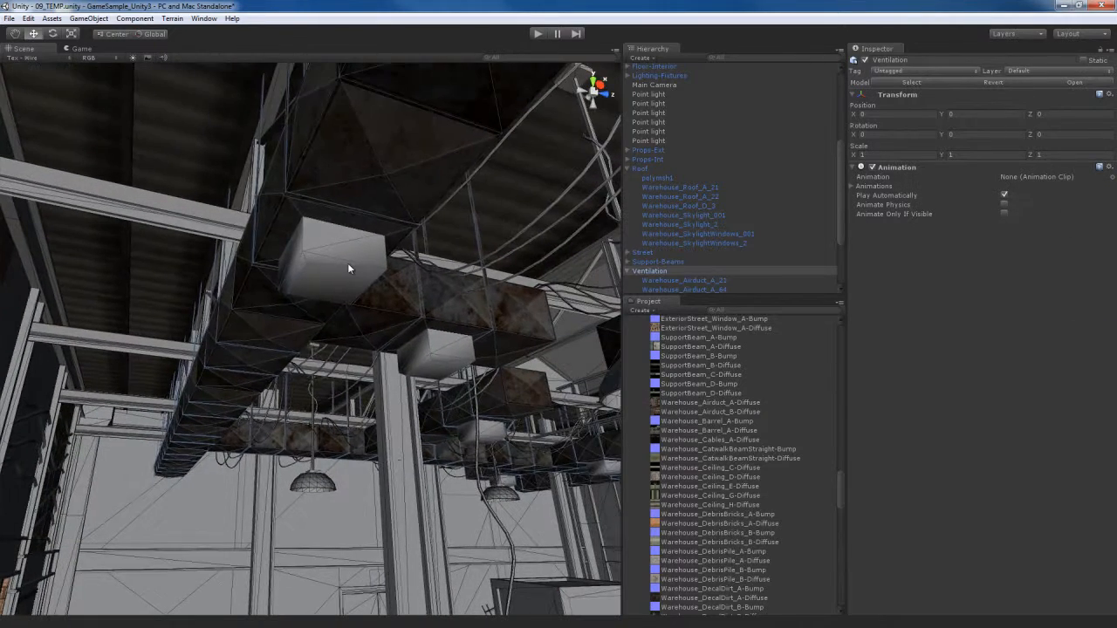
pyautogui.click(347, 264)
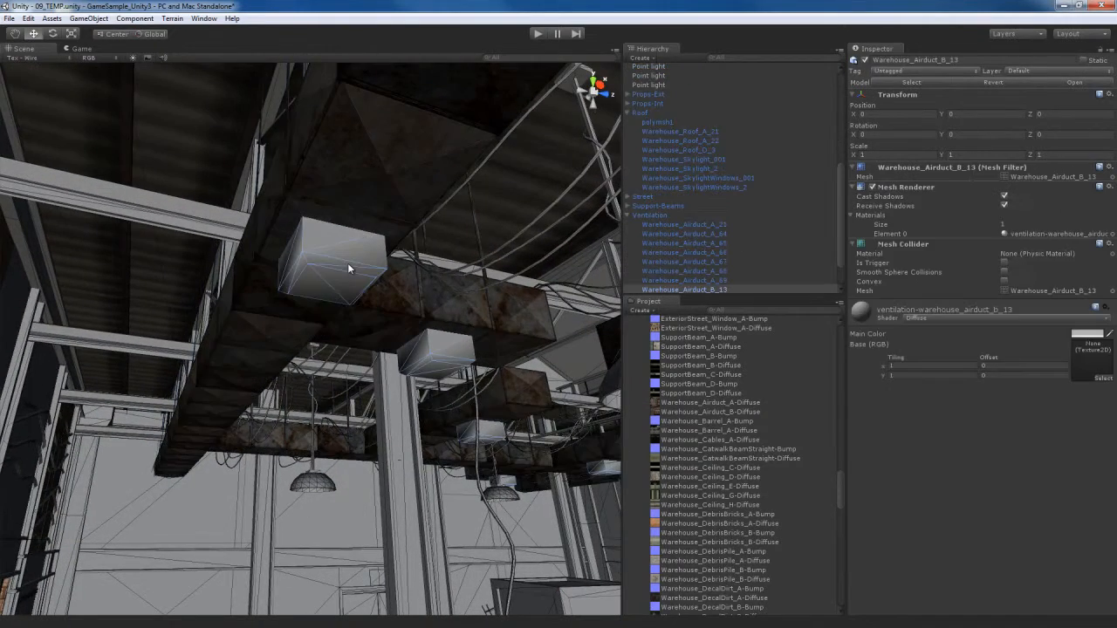
pyautogui.click(1030, 319)
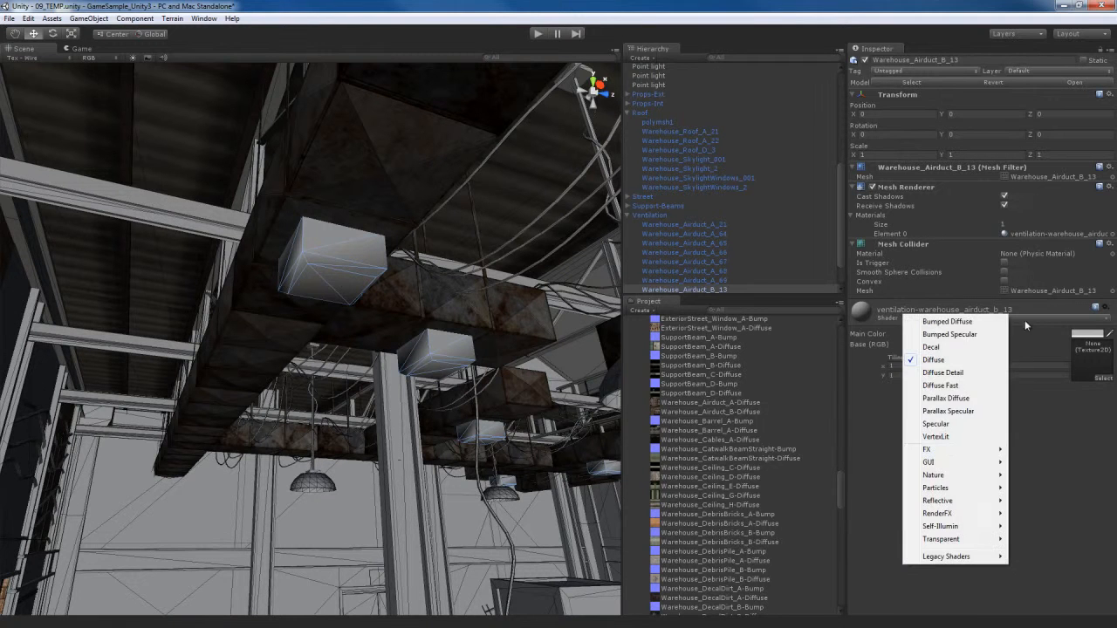
pyautogui.click(936, 424)
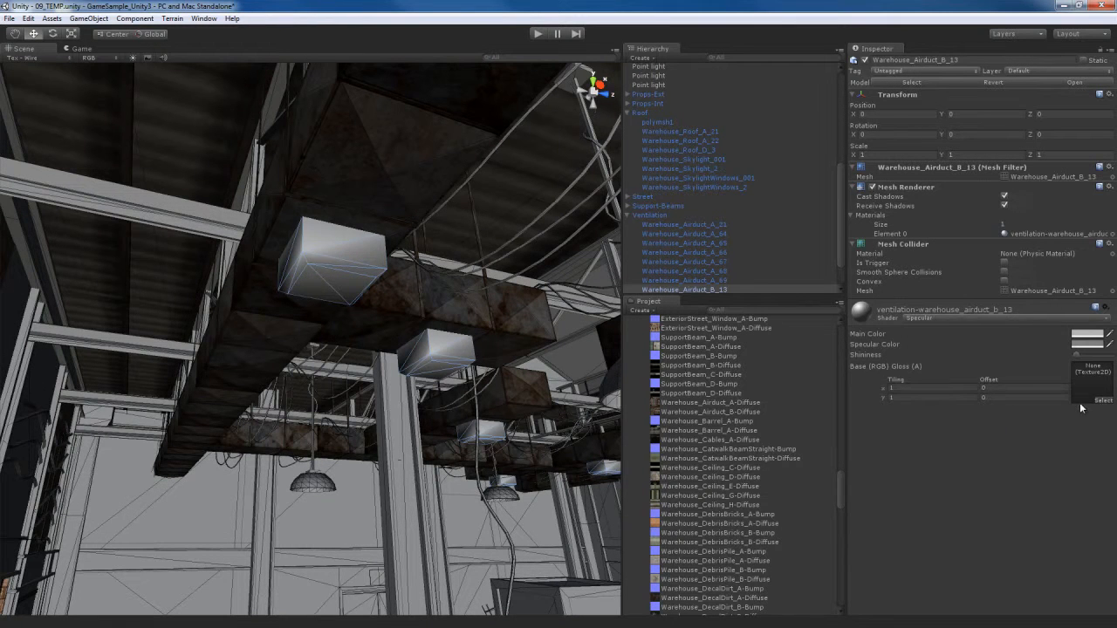
# Assign the Warehouse_Airduct_B-Diffuse texture as the base and gloss map of the duct's box vents.
pyautogui.click(1102, 401)
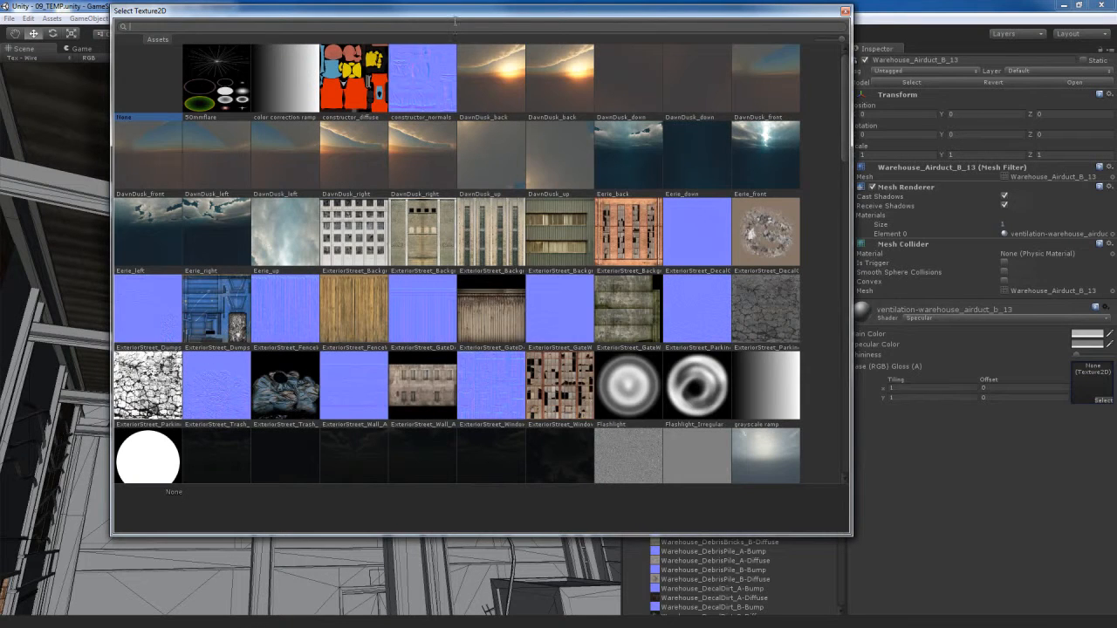
pyautogui.write('aird')
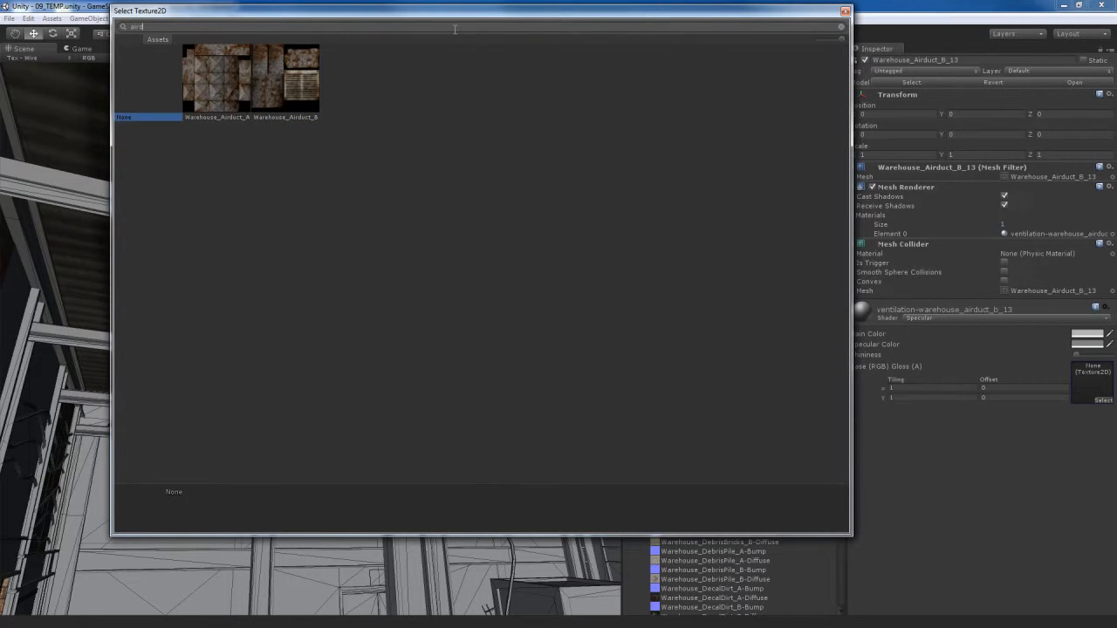
pyautogui.click(298, 86)
pyautogui.doubleClick(296, 85)
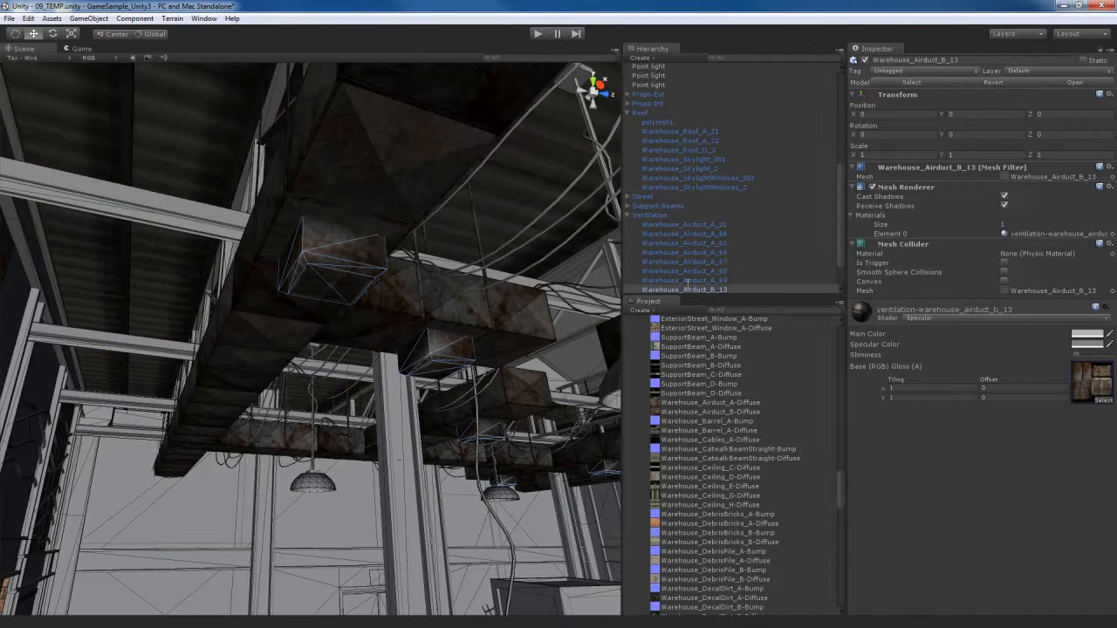
# Enable alpha generation from greyscale for the Warehouse_Airduct_B-Diffuse texture and apply the import settings.
pyautogui.click(1091, 384)
pyautogui.click(732, 410)
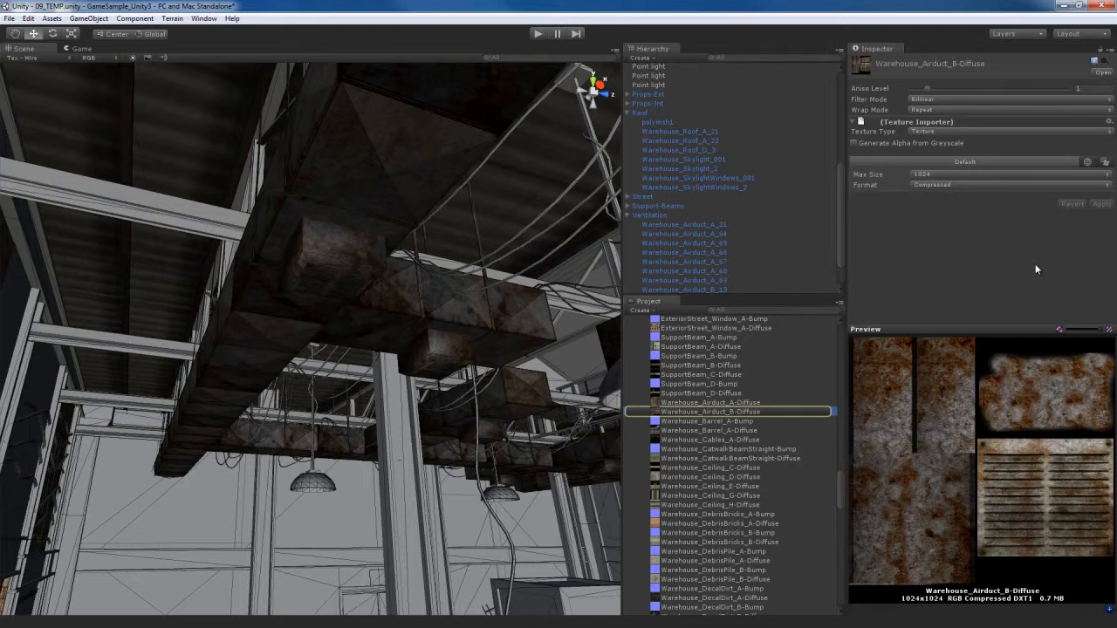
pyautogui.click(903, 144)
pyautogui.click(1101, 204)
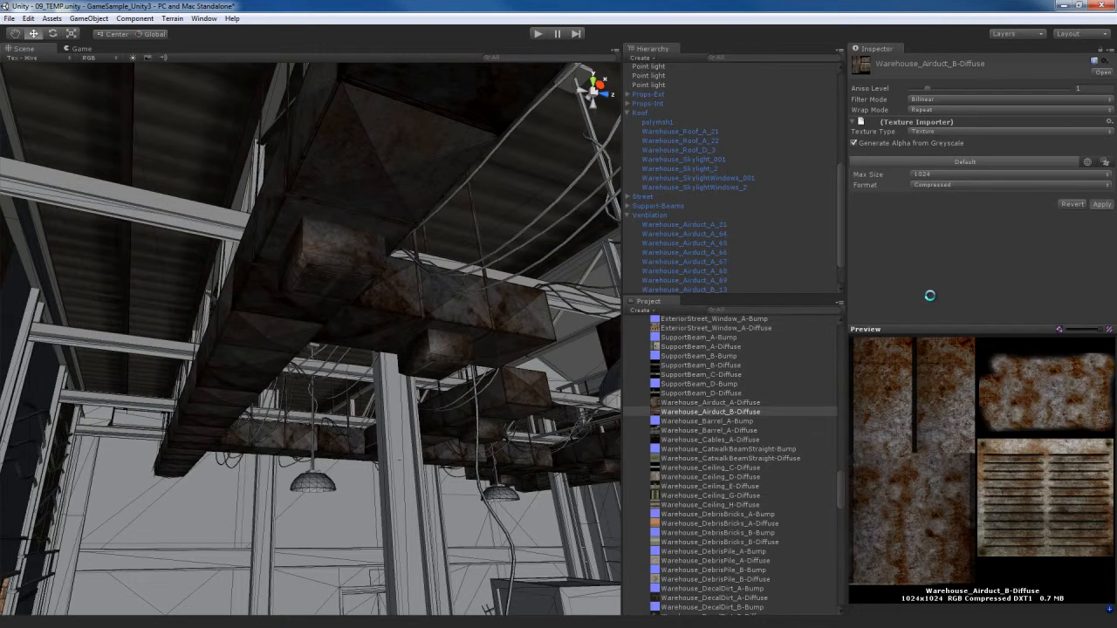
# Assign the Warehouse_Ceiling_G-Diffuse texture as the base map of the untextured horizontal ceiling beams.
pyautogui.moveTo(444, 406); pyautogui.dragTo(368, 316, button='right')
pyautogui.click(290, 233)
pyautogui.moveTo(312, 285); pyautogui.dragTo(428, 329, button='right')
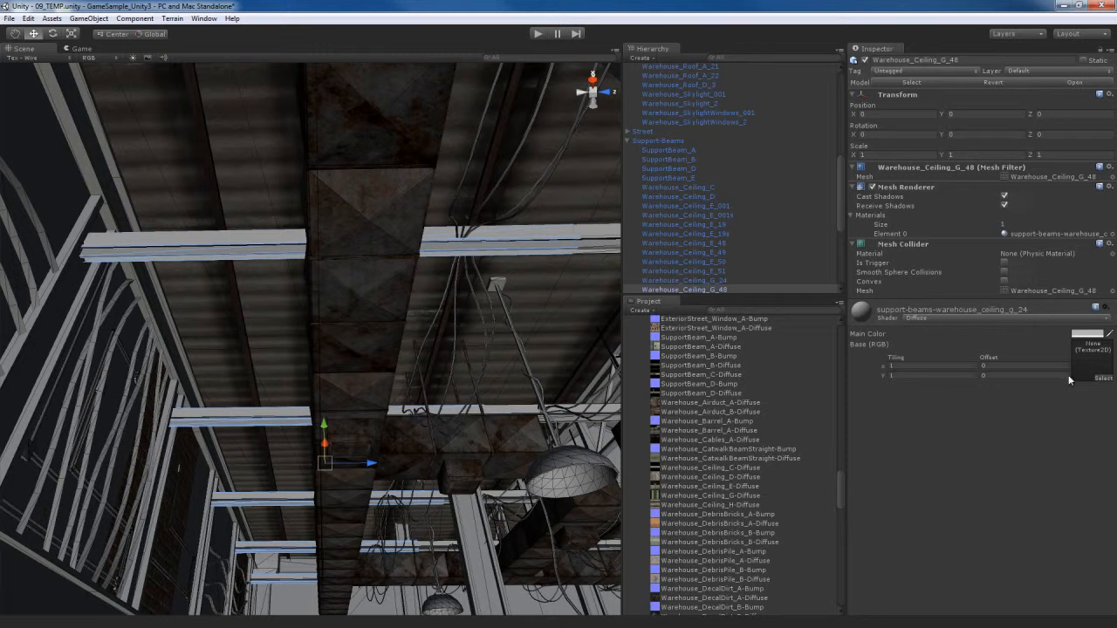
pyautogui.click(1103, 378)
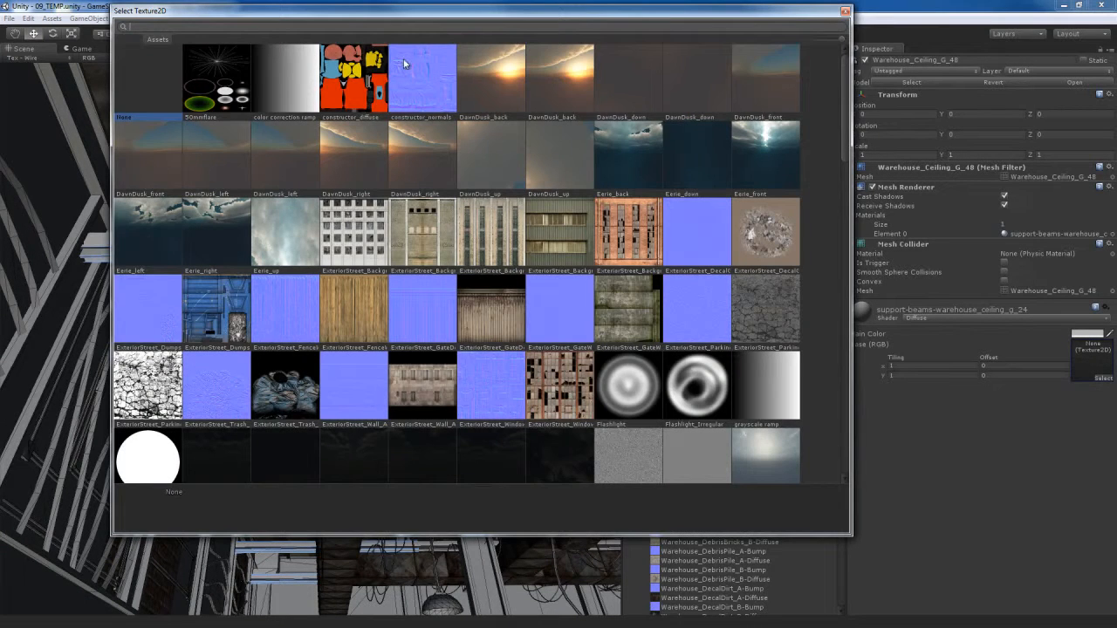
pyautogui.write('ceiling')
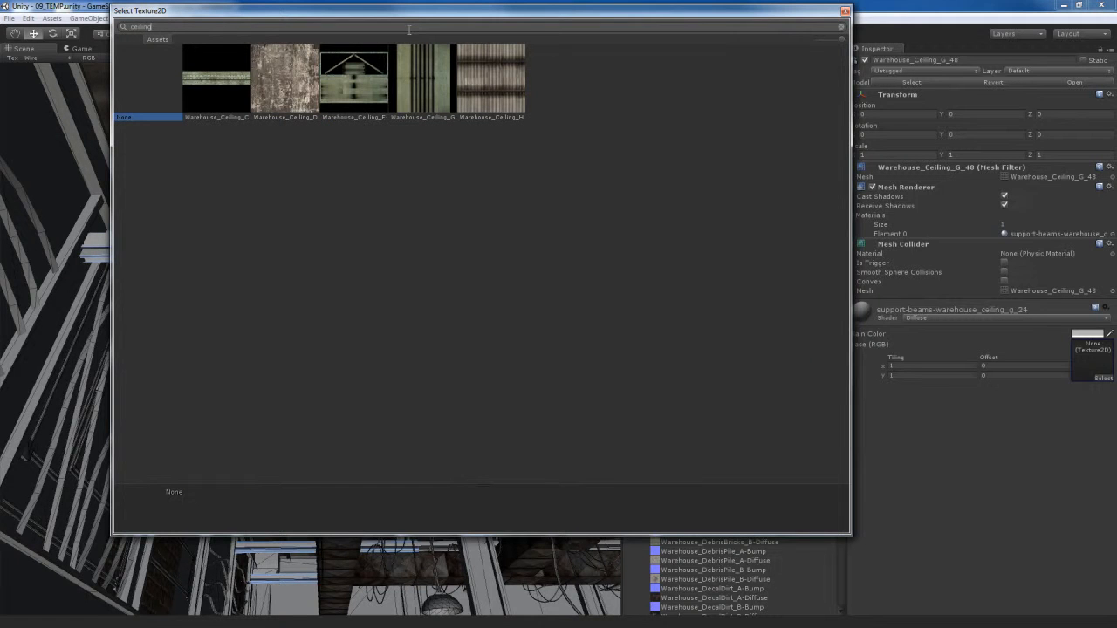
pyautogui.click(427, 103)
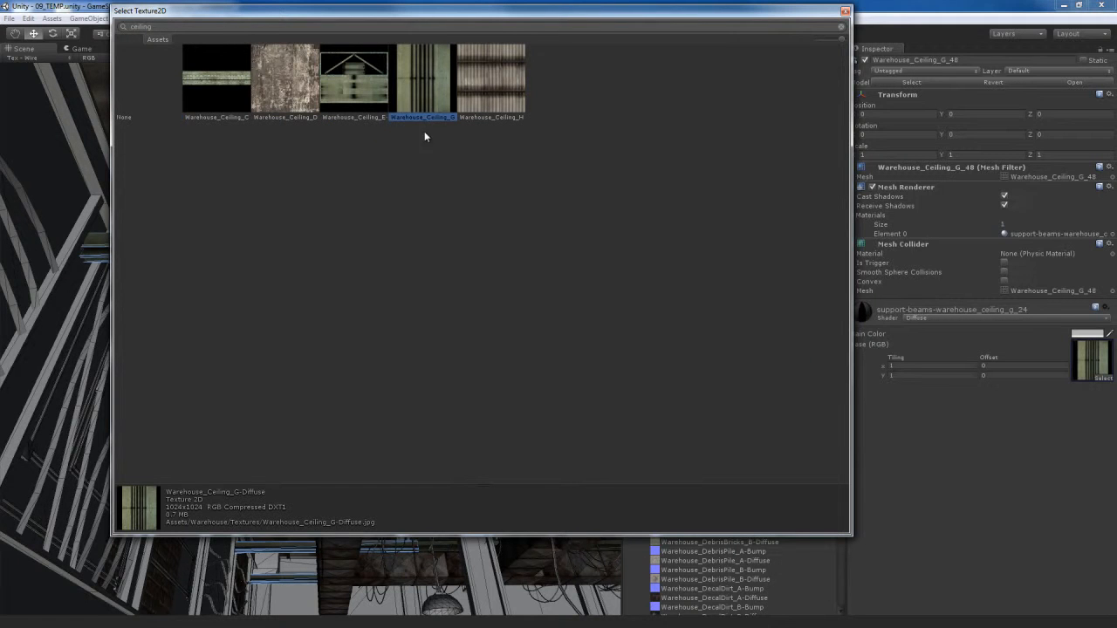
pyautogui.doubleClick(429, 87)
# Assign the Warehouse_Ceiling_E-Diffuse texture as the base map of the triangulated roof trusses.
pyautogui.moveTo(422, 349); pyautogui.dragTo(463, 423, button='right')
pyautogui.moveTo(432, 318); pyautogui.dragTo(366, 350, button='right')
pyautogui.click(372, 358)
pyautogui.click(1103, 377)
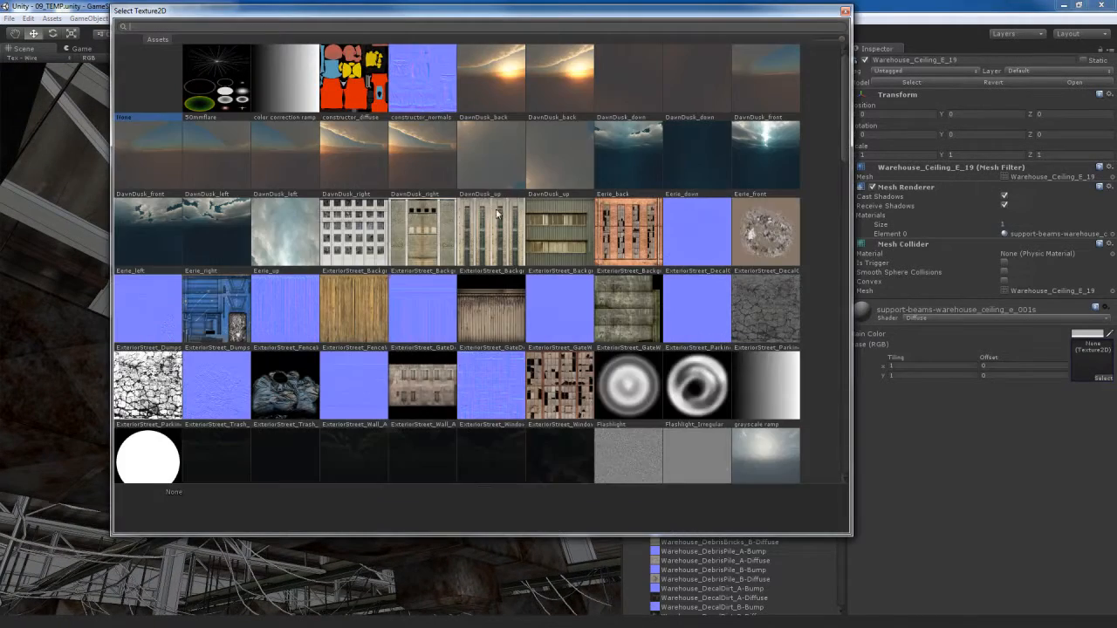
pyautogui.write('ceiling')
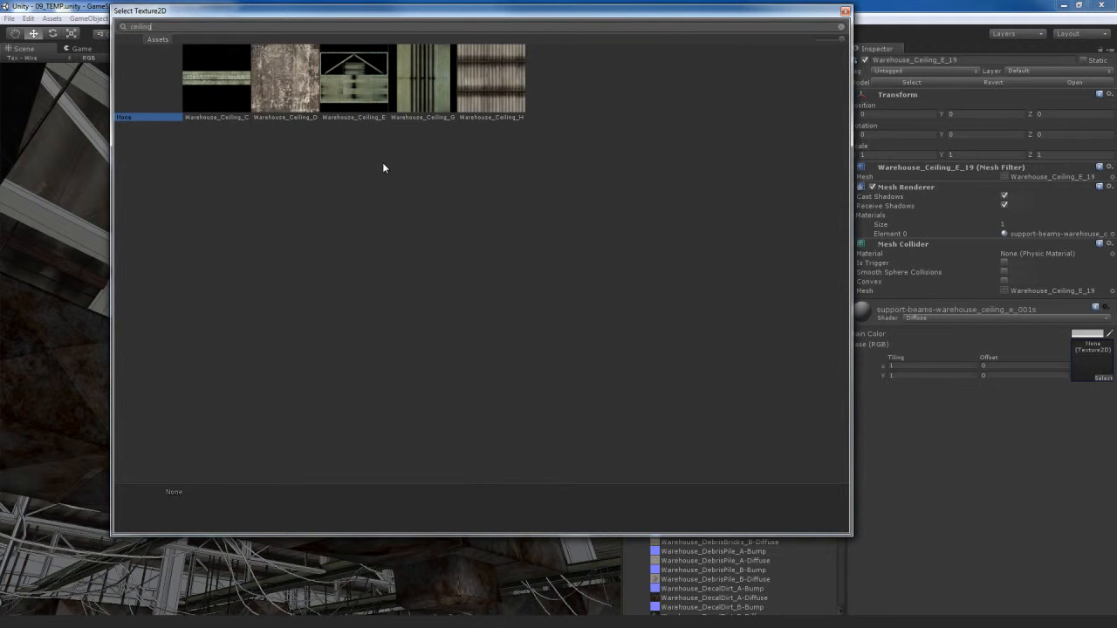
pyautogui.click(362, 87)
pyautogui.doubleClick(362, 87)
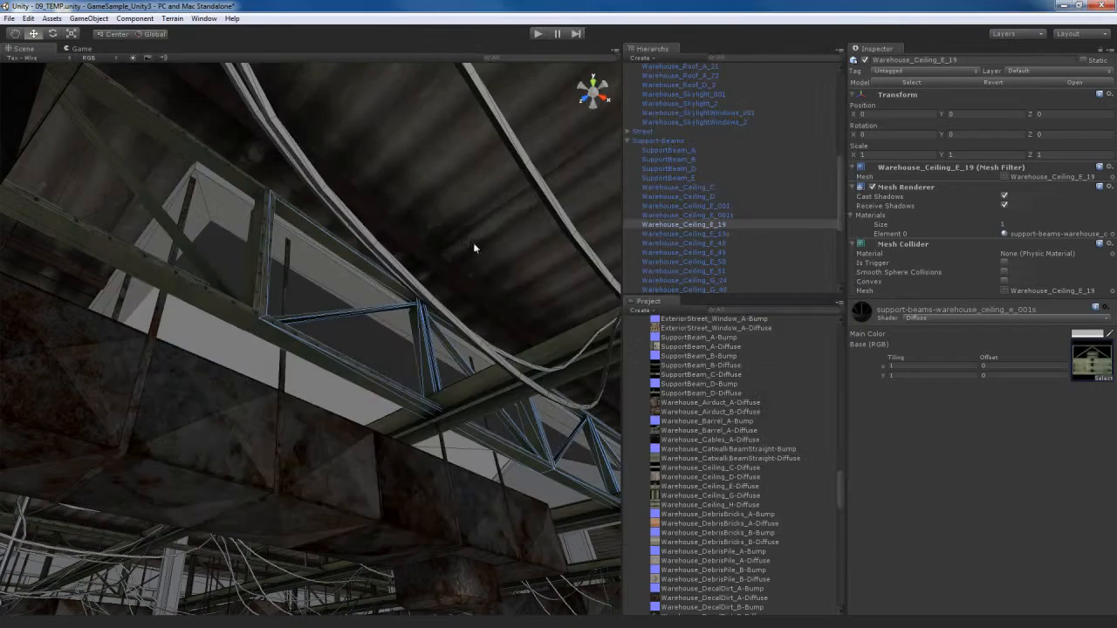
# Assign the Warehouse_Cables_A-Diffuse texture as the base map of the cables hanging below the ceiling.
pyautogui.moveTo(428, 280); pyautogui.dragTo(423, 226, button='right')
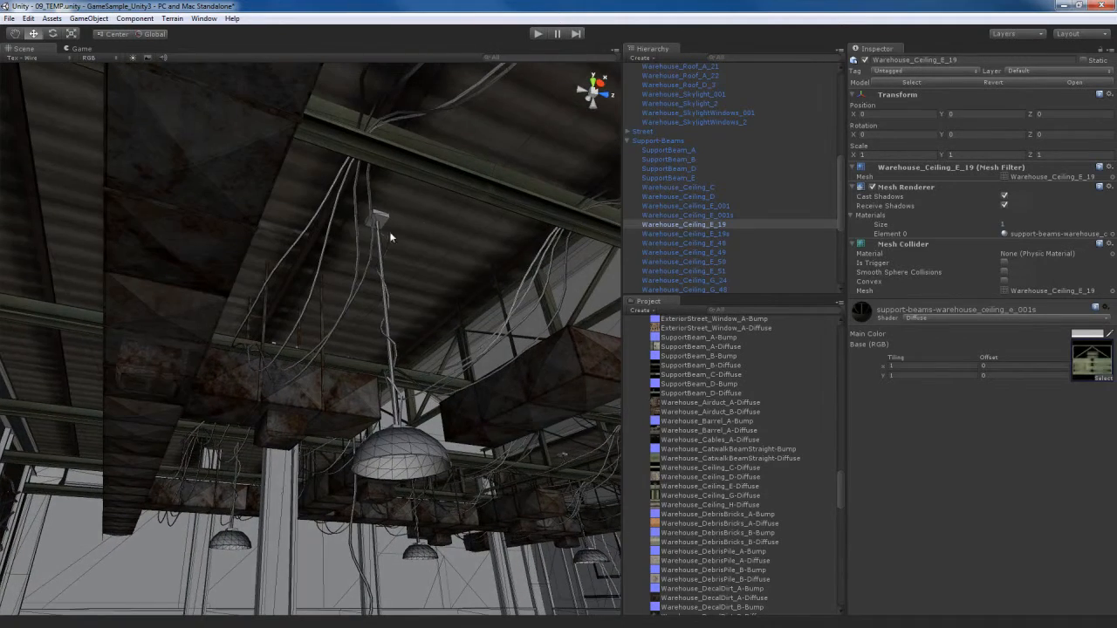
pyautogui.click(357, 218)
pyautogui.moveTo(357, 218); pyautogui.dragTo(454, 253, button='right')
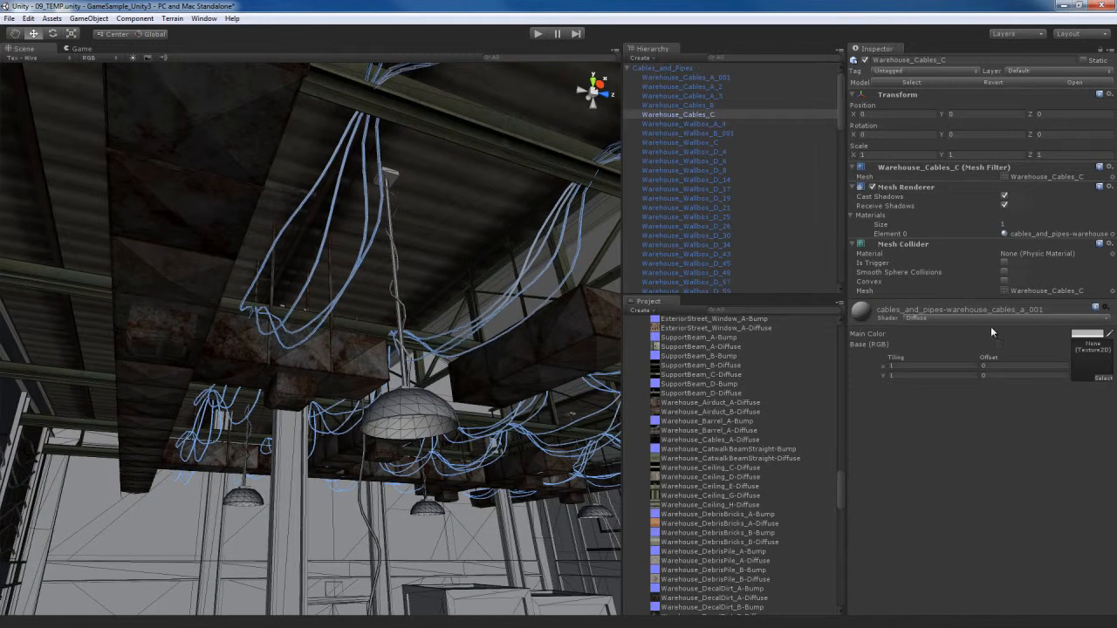
pyautogui.click(1102, 378)
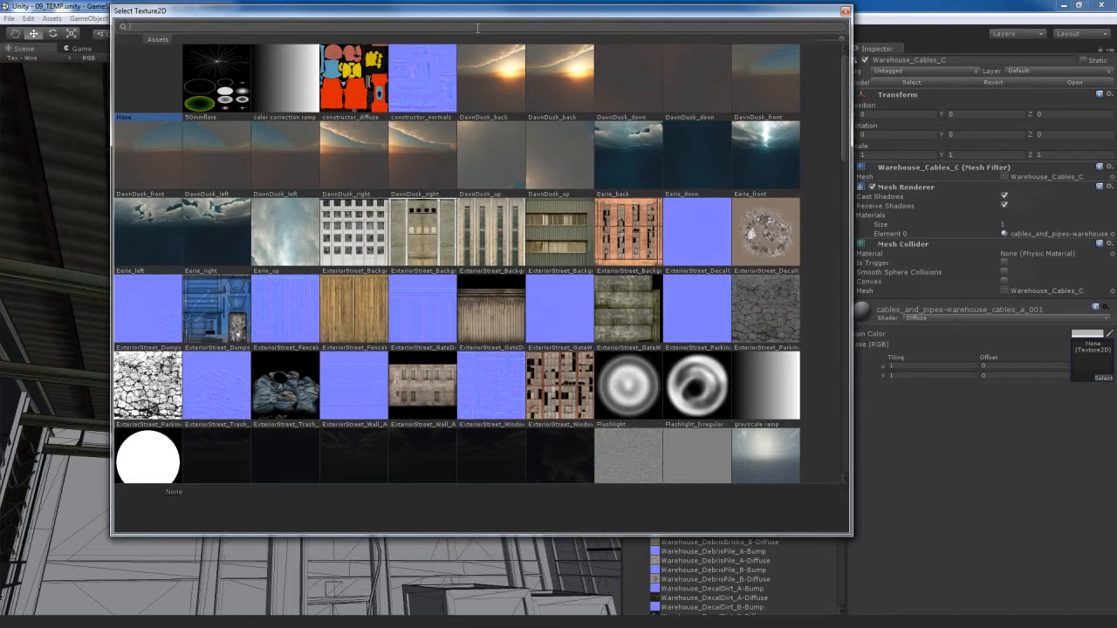
pyautogui.write('cables')
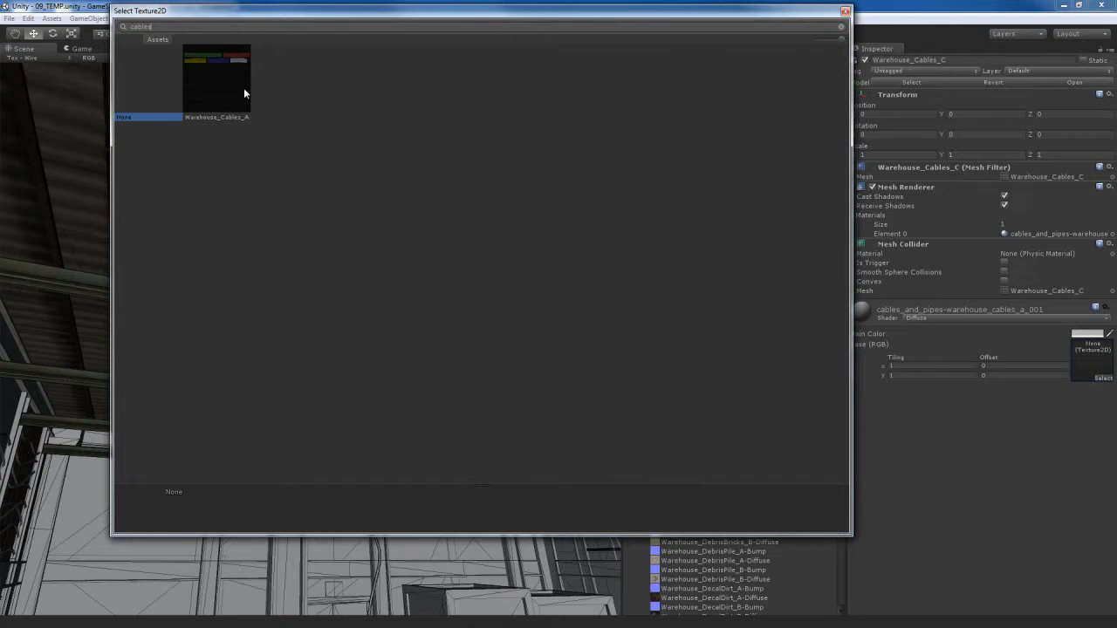
pyautogui.click(221, 93)
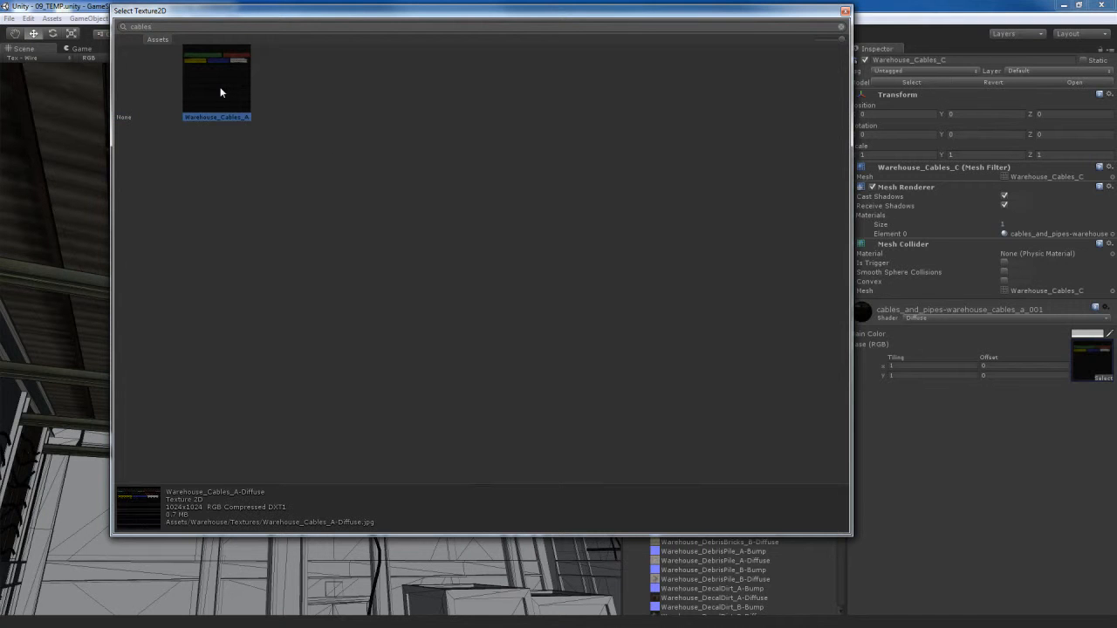
pyautogui.doubleClick(241, 110)
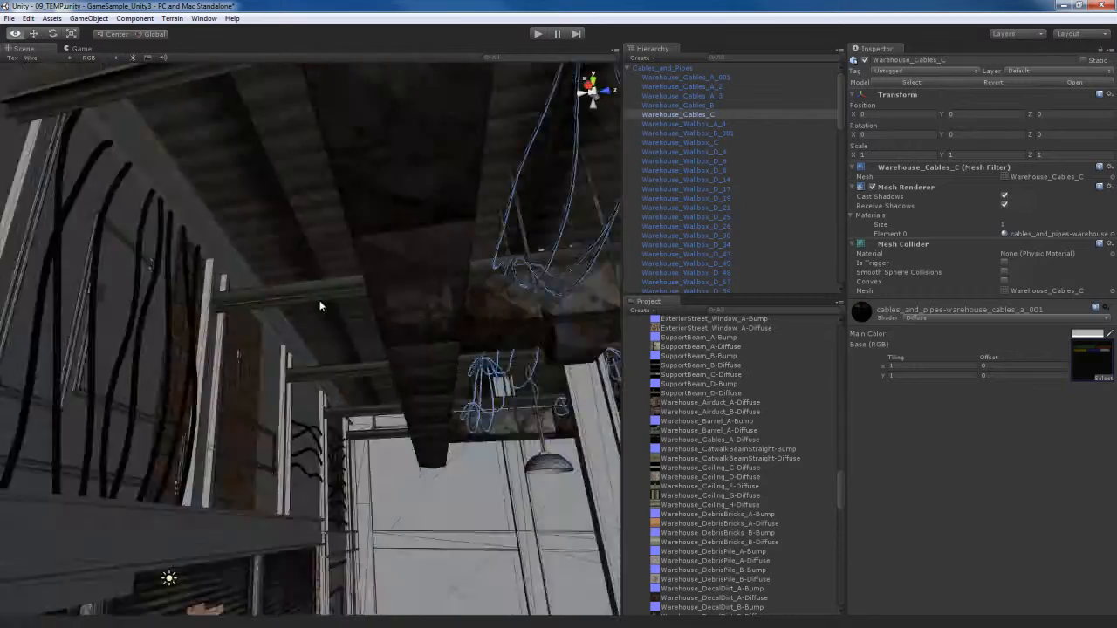
# Select the hanging dome lamps' mesh and change its material's shader to Specular.
pyautogui.moveTo(320, 303); pyautogui.dragTo(421, 275, button='right')
pyautogui.moveTo(303, 297); pyautogui.dragTo(550, 336, button='right')
pyautogui.moveTo(134, 431); pyautogui.dragTo(332, 279, button='right')
pyautogui.click(353, 264)
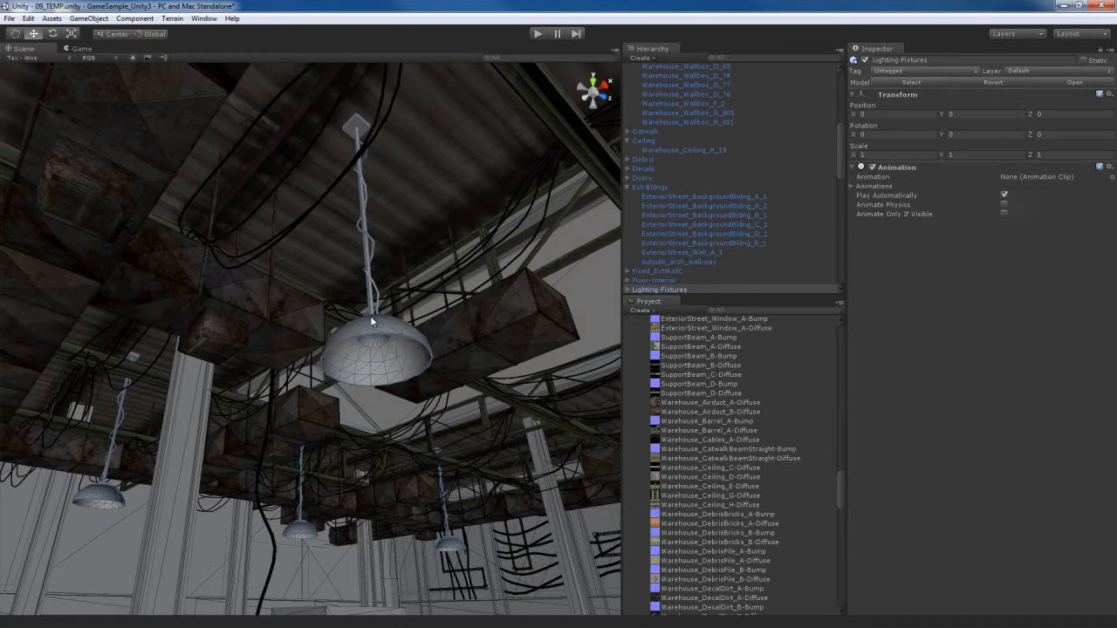
pyautogui.click(371, 320)
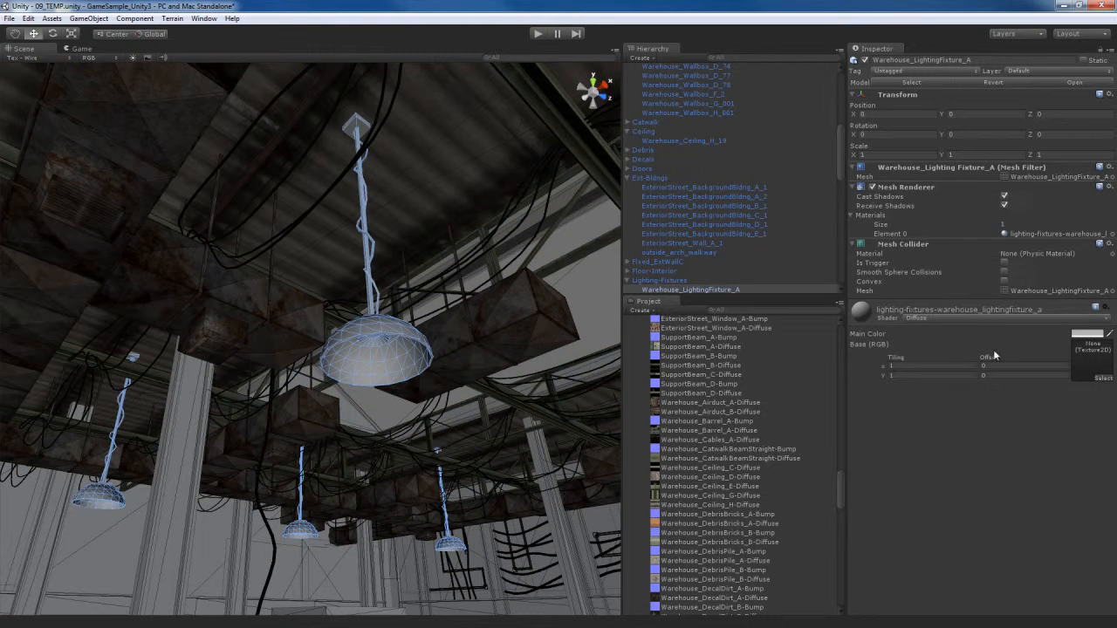
pyautogui.click(999, 318)
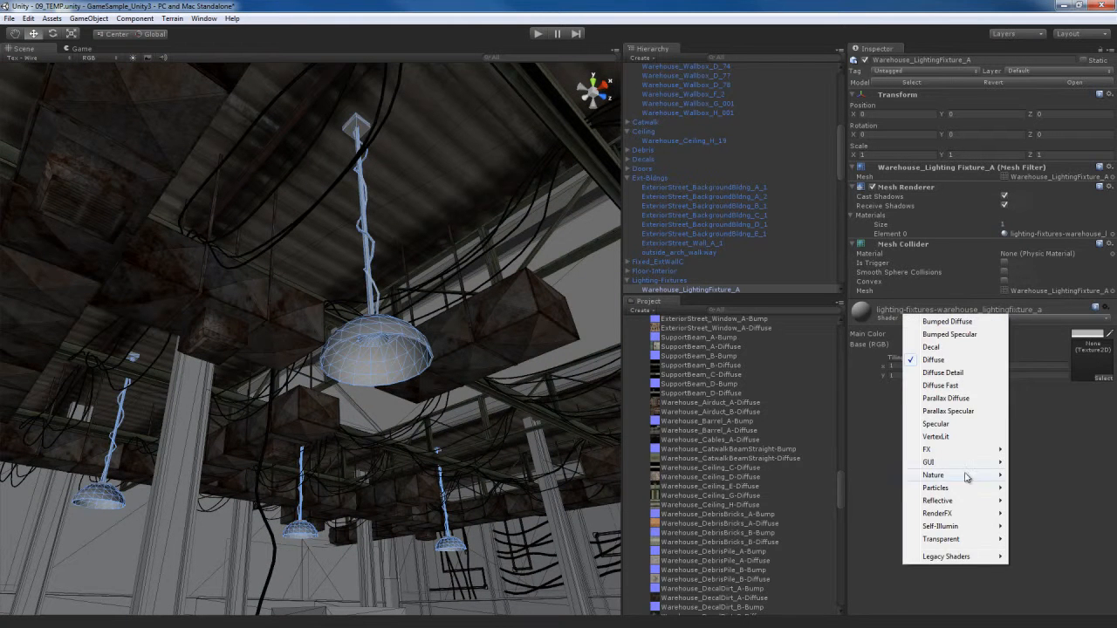
pyautogui.click(957, 425)
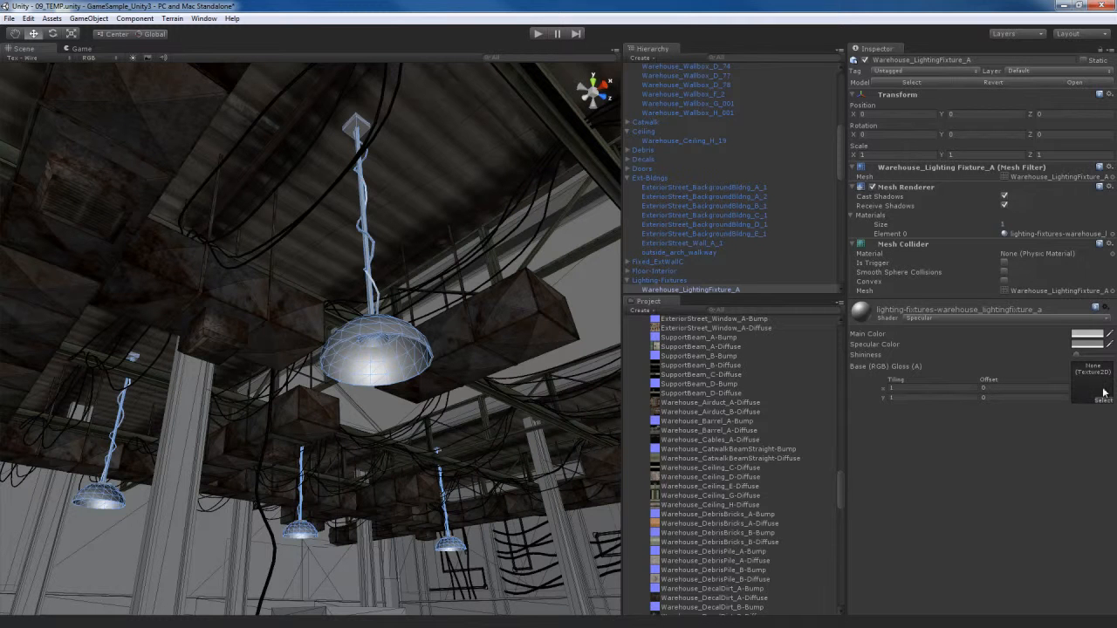
# Assign the Warehouse_LightingFixture_A-Diffuse texture as the base and gloss map of the hanging lamps.
pyautogui.click(1102, 400)
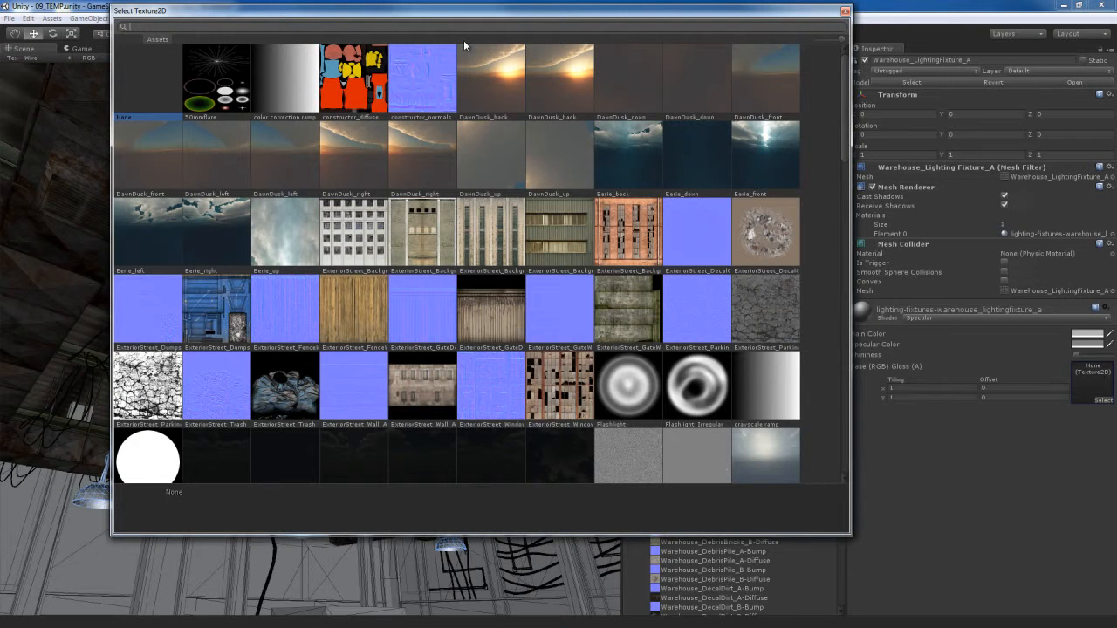
pyautogui.write('lighting')
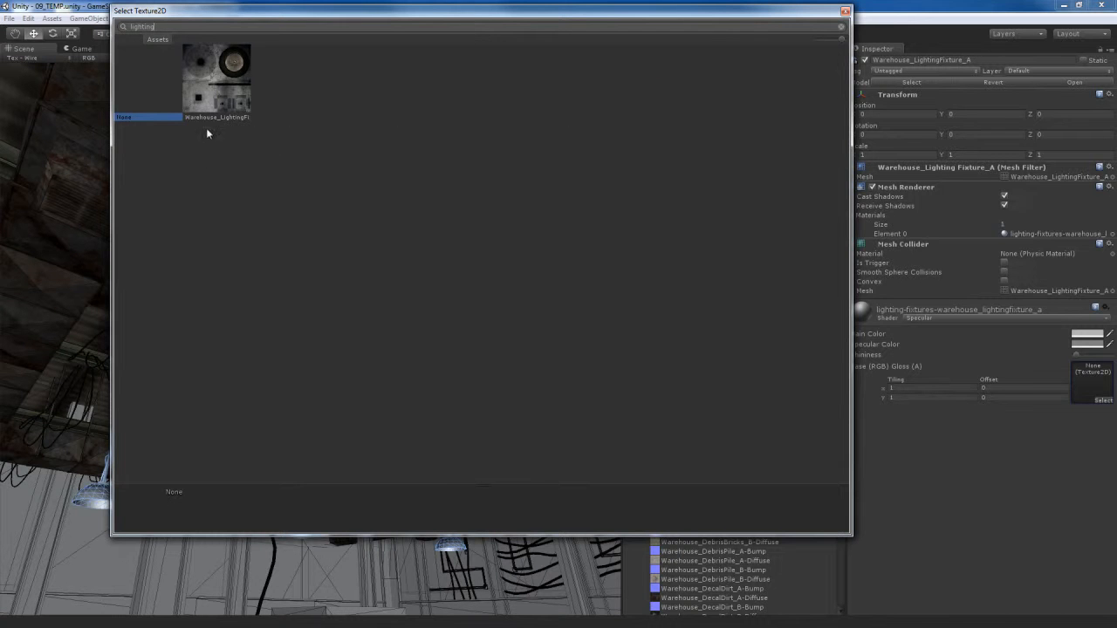
pyautogui.click(215, 75)
pyautogui.doubleClick(222, 89)
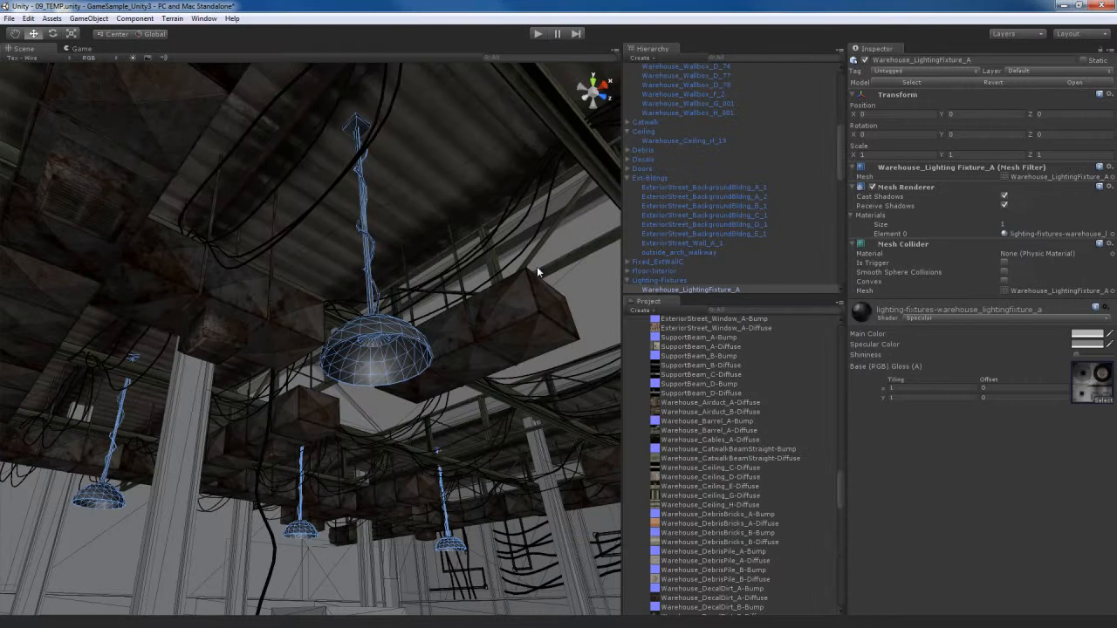
# Enable alpha generation from greyscale for the Warehouse_LightingFixture_A-Diffuse texture and apply the import settings.
pyautogui.click(1088, 391)
pyautogui.click(757, 402)
pyautogui.click(946, 144)
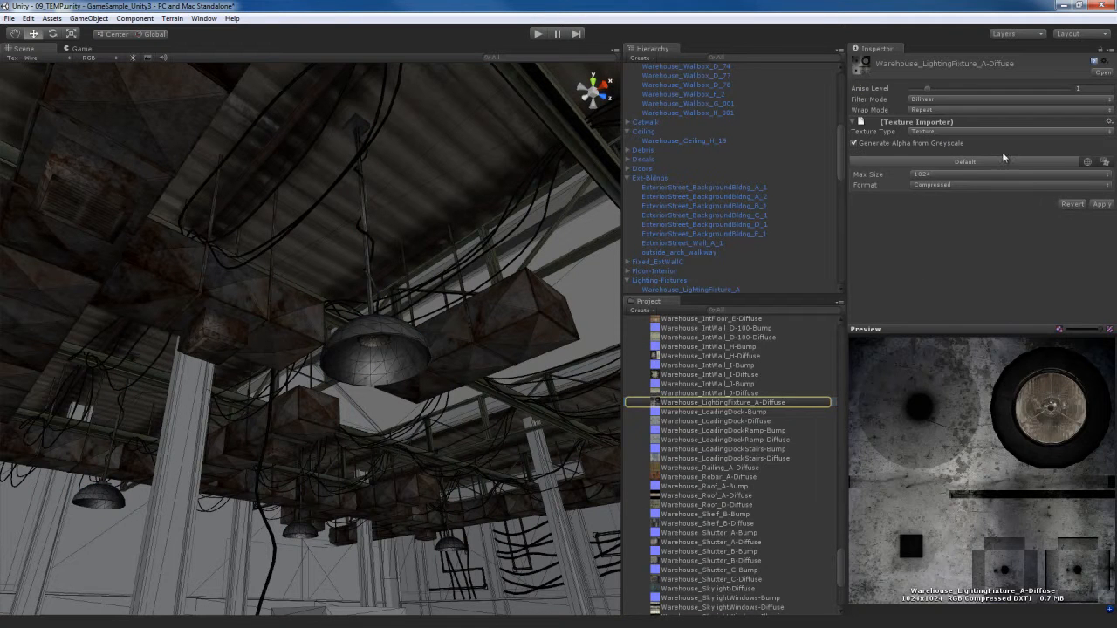
pyautogui.click(1101, 203)
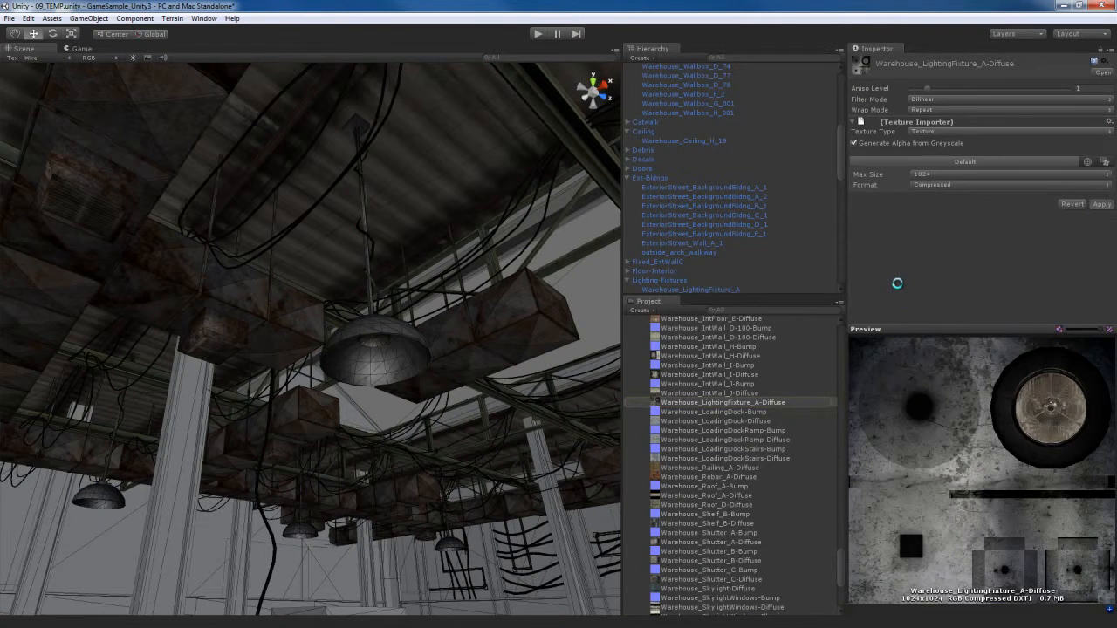
# Assign the Warehouse_Skylight-Diffuse texture as the base map of the skylight frame on the warehouse roof.
pyautogui.moveTo(475, 355); pyautogui.dragTo(532, 387, button='right')
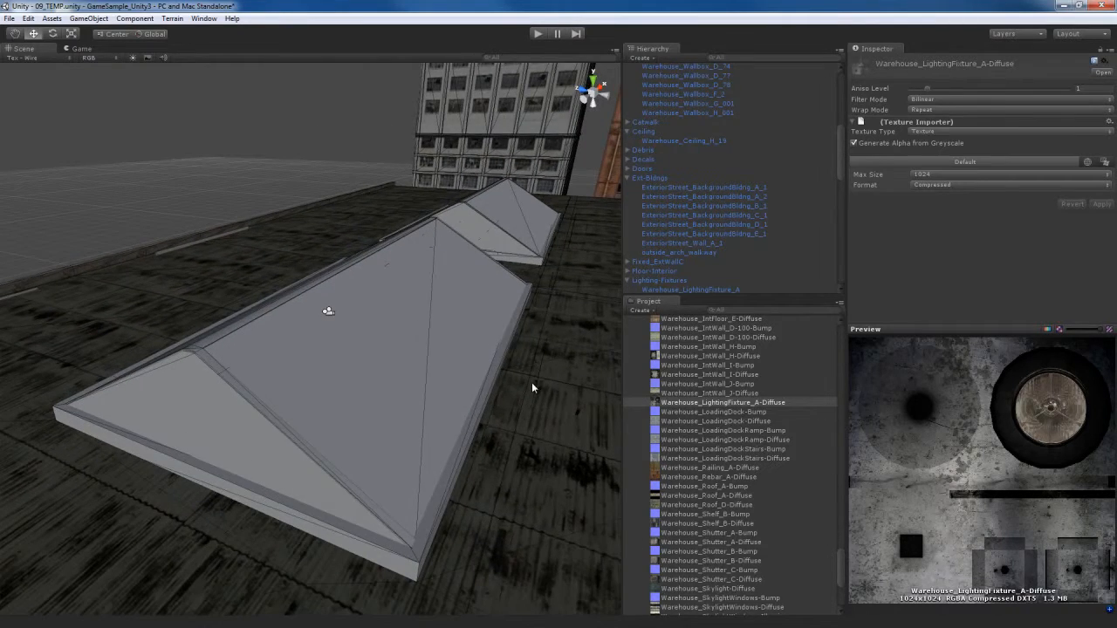
pyautogui.moveTo(221, 344); pyautogui.dragTo(263, 342, button='right')
pyautogui.click(270, 330)
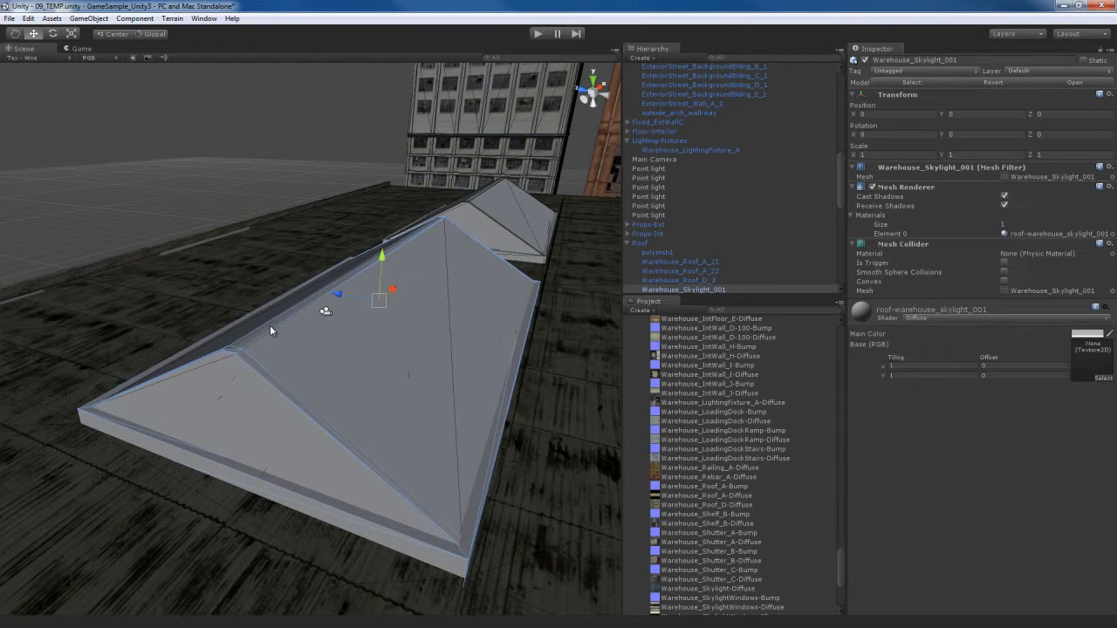
pyautogui.click(351, 359)
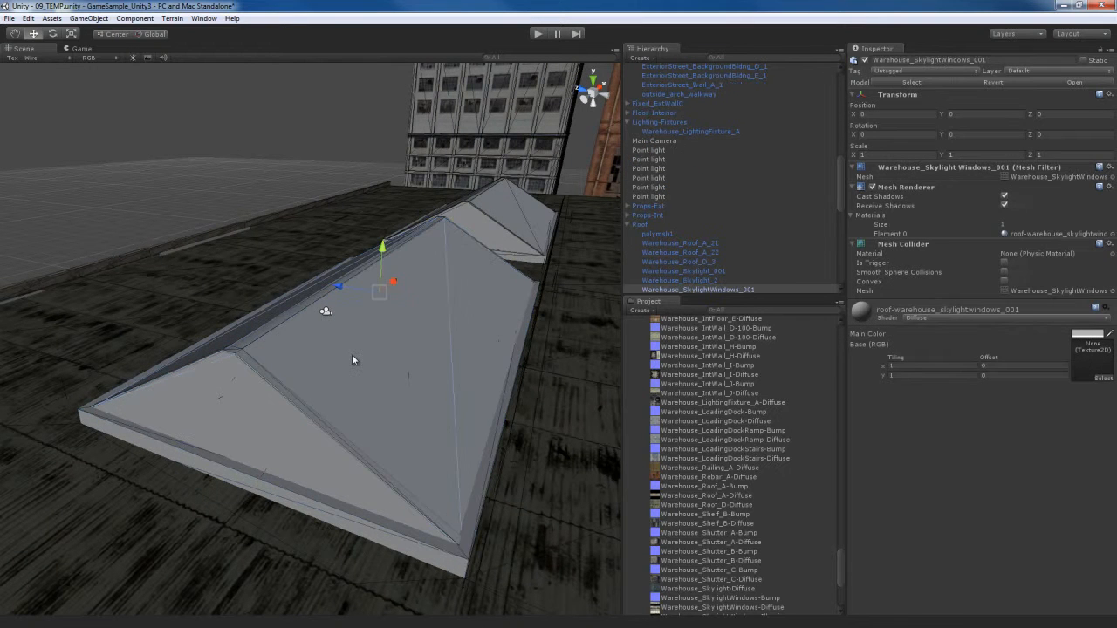
pyautogui.click(273, 325)
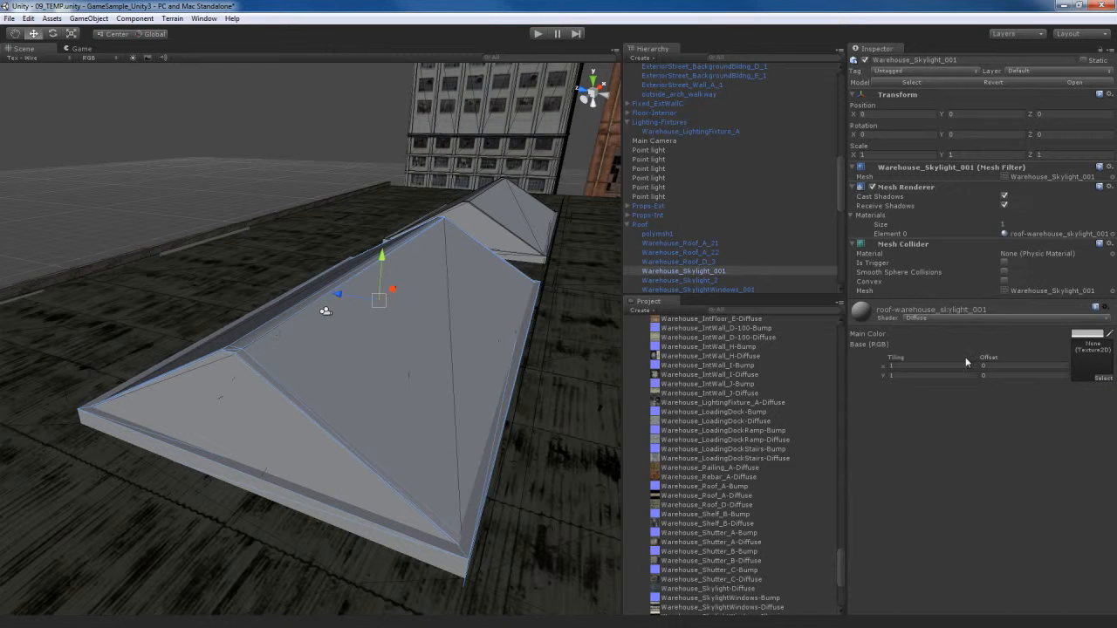
pyautogui.click(1100, 377)
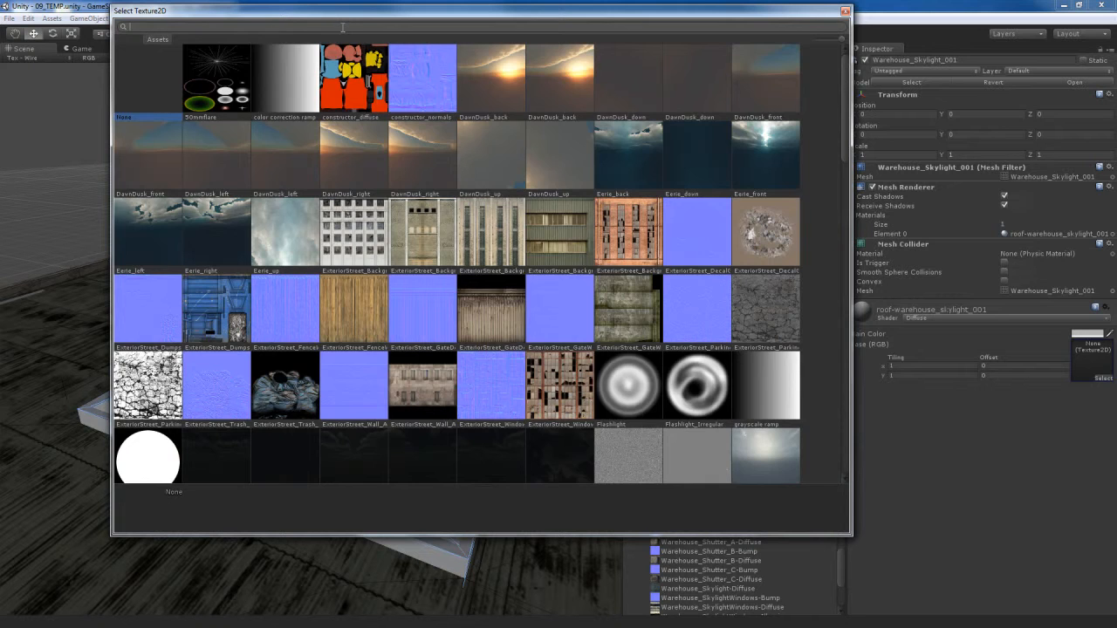
pyautogui.write('skylight')
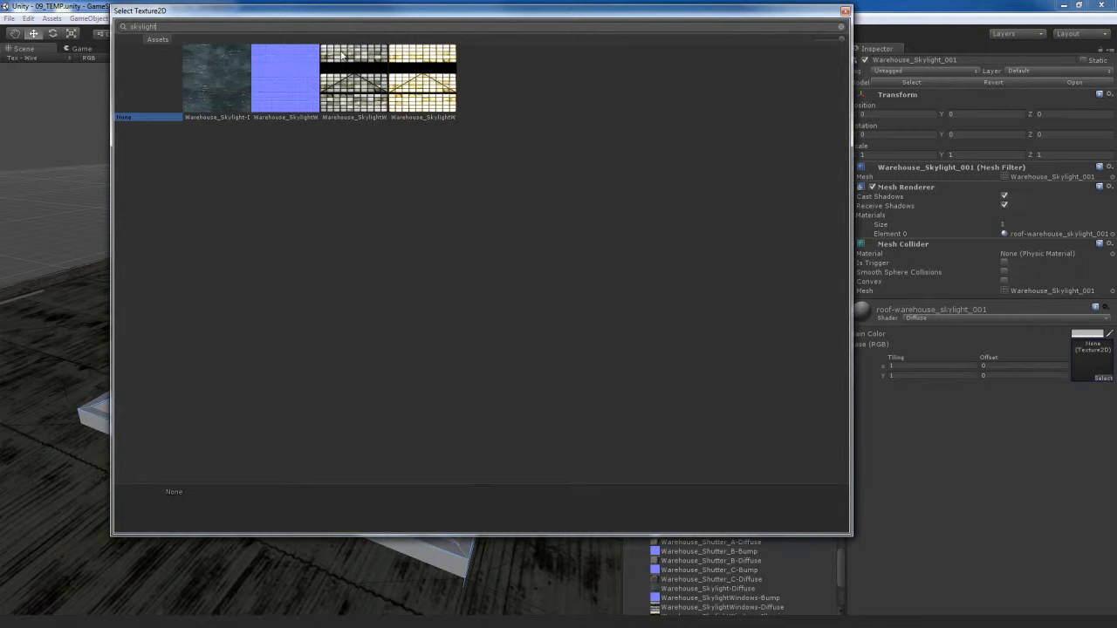
pyautogui.click(222, 82)
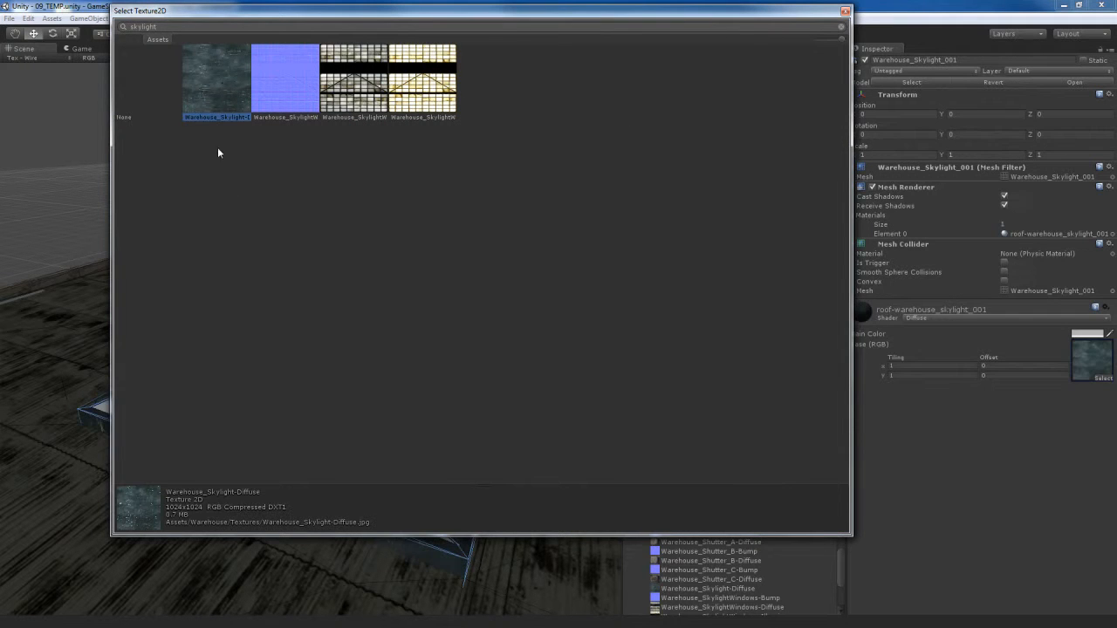
pyautogui.doubleClick(226, 82)
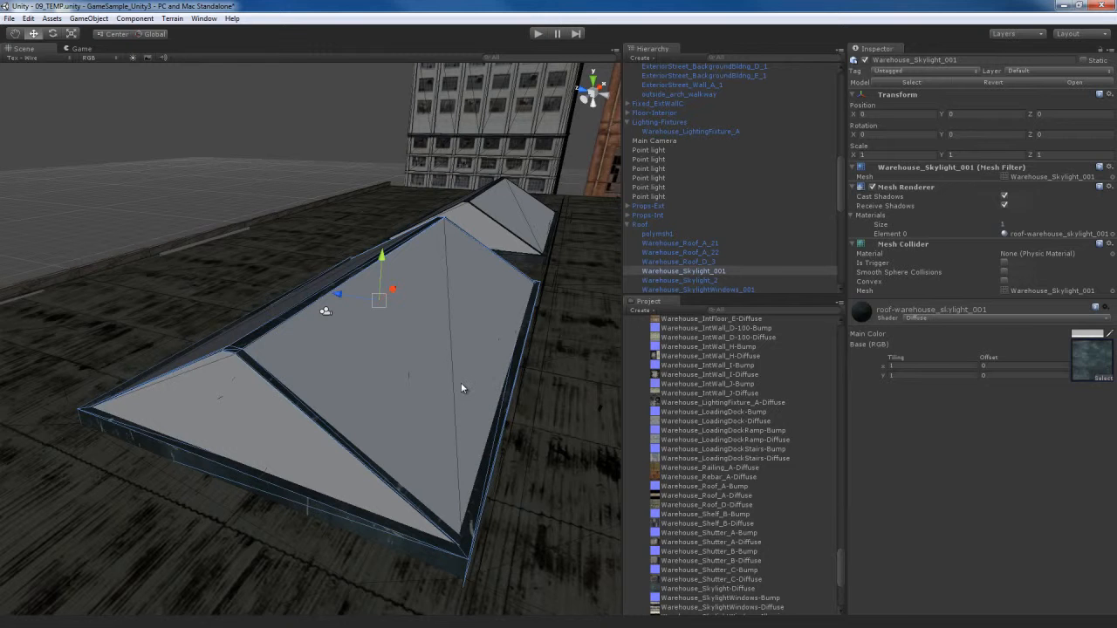
# Assign the Warehouse_SkylightWindows-Diffuse texture as the base map of the skylight's window panes.
pyautogui.keyDown('alt'); pyautogui.moveTo(454, 386); pyautogui.dragTo(381, 379); pyautogui.keyUp('alt')
pyautogui.click(396, 332)
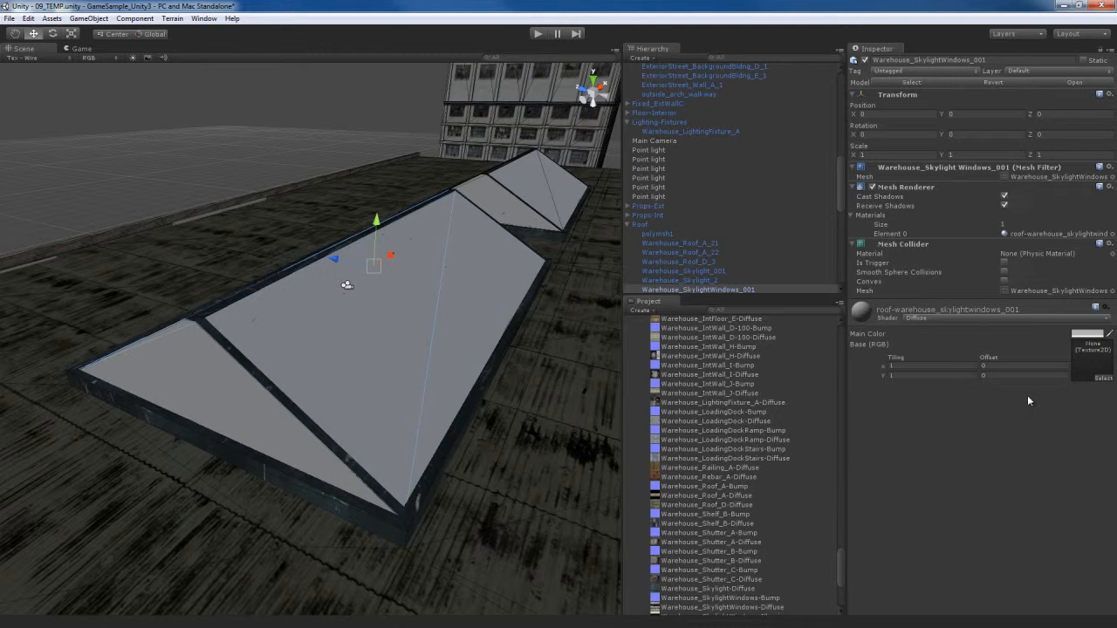
pyautogui.click(1102, 379)
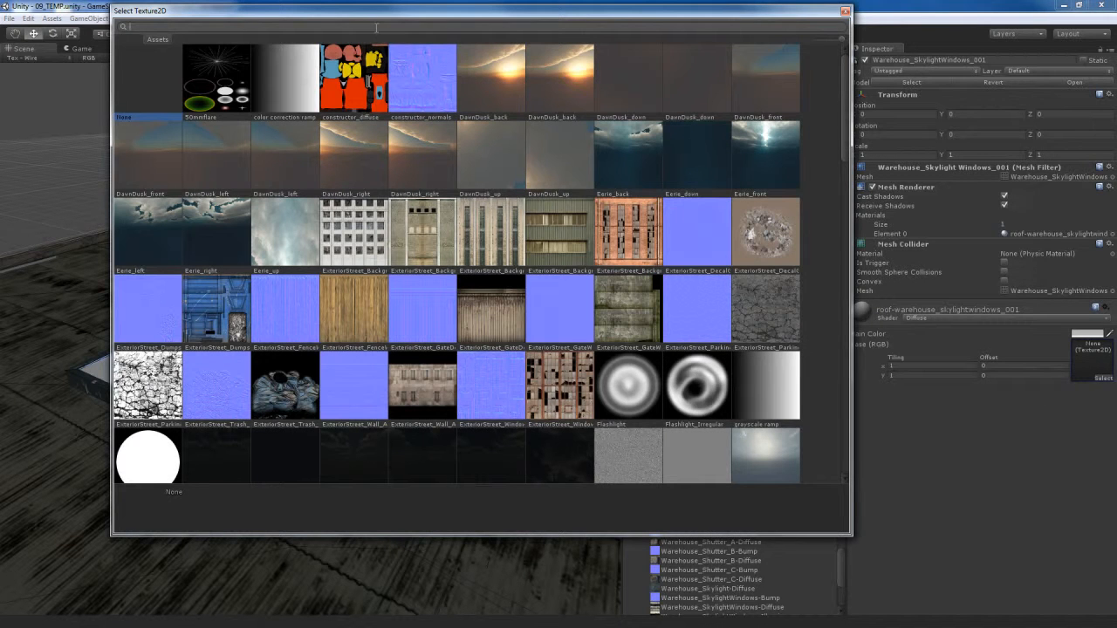
pyautogui.write('skylight')
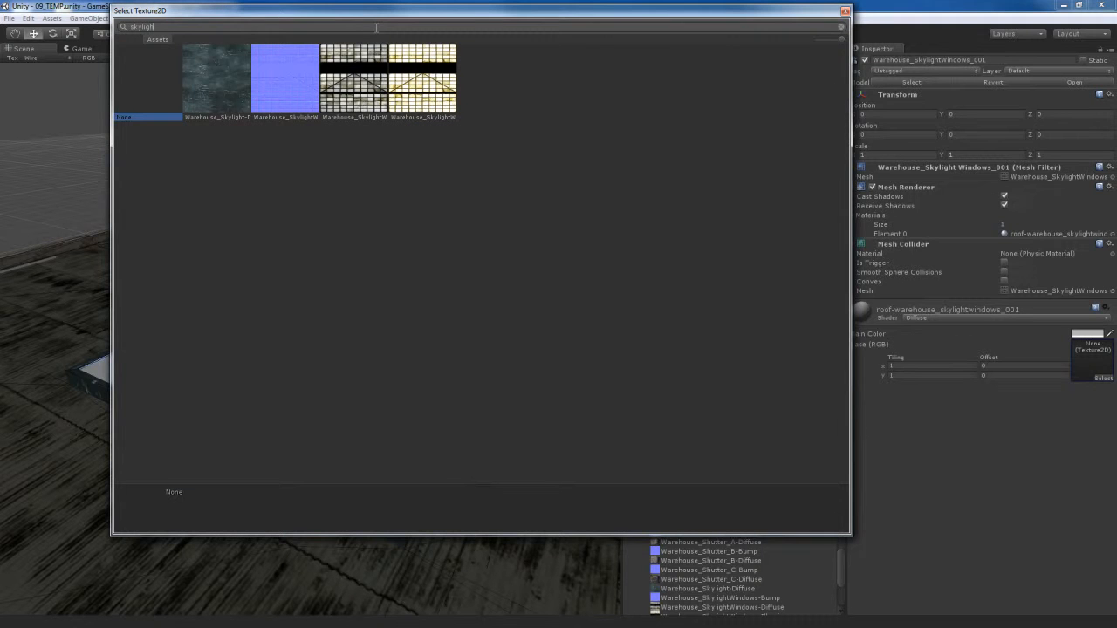
pyautogui.click(363, 106)
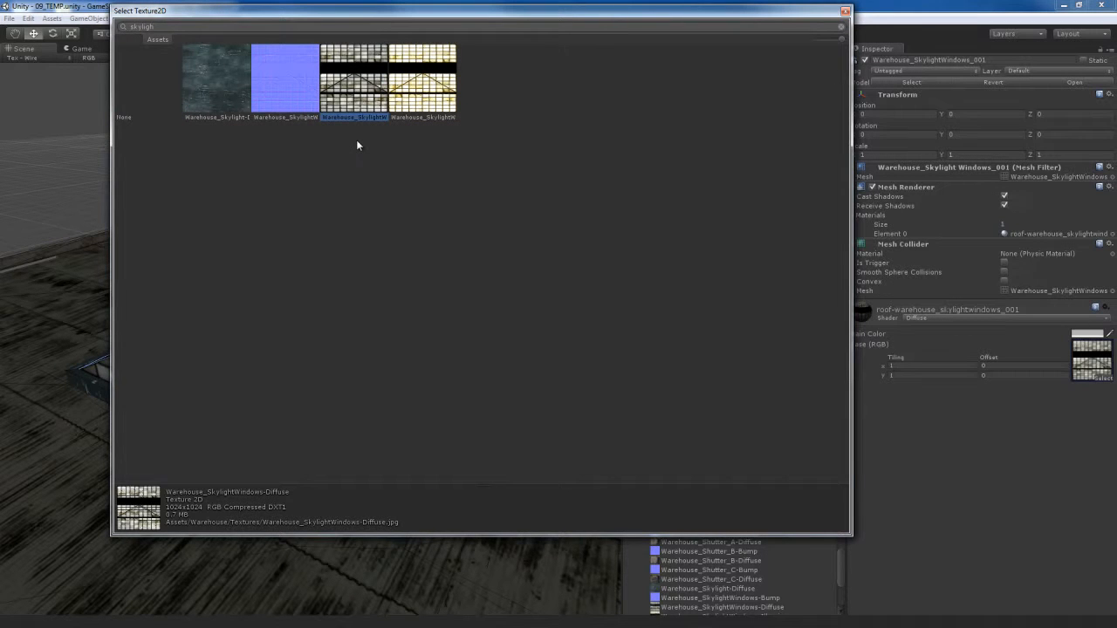
pyautogui.click(287, 94)
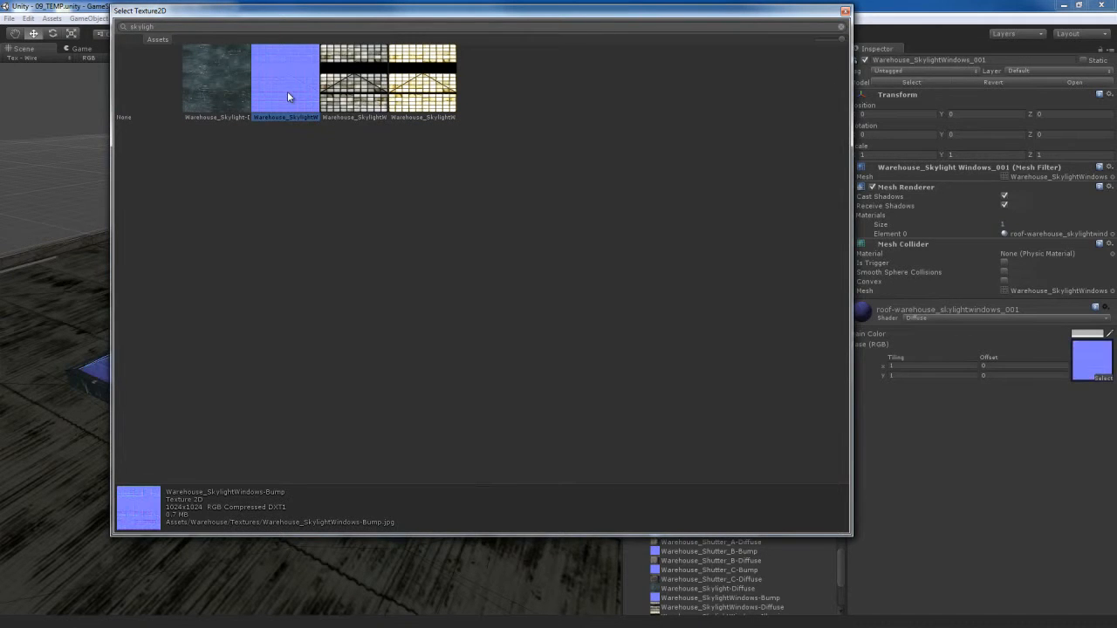
pyautogui.click(369, 98)
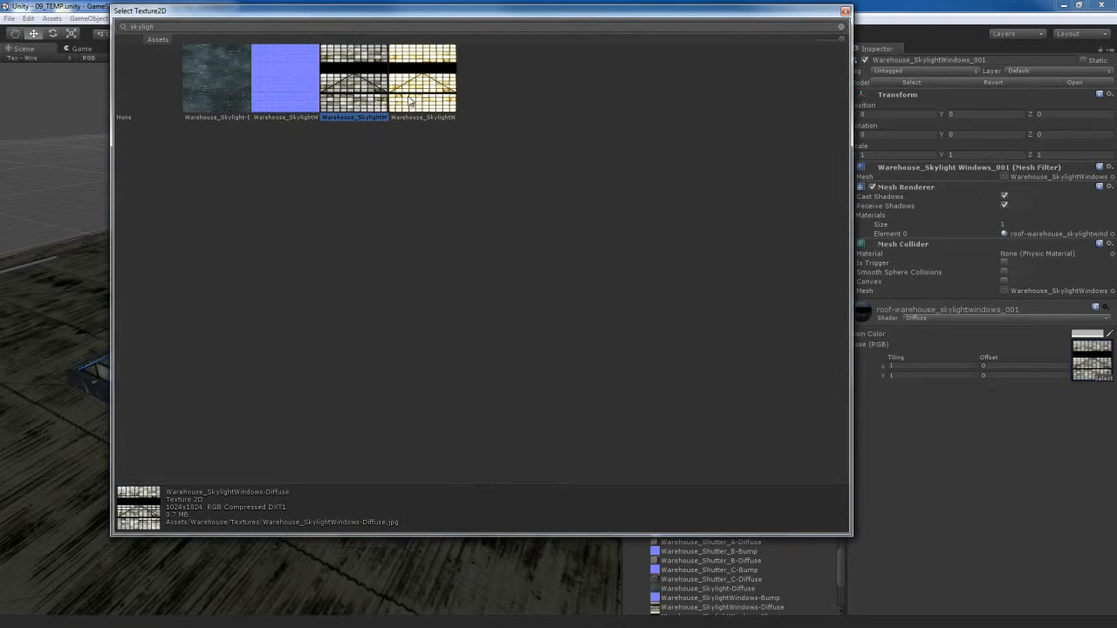
pyautogui.click(435, 99)
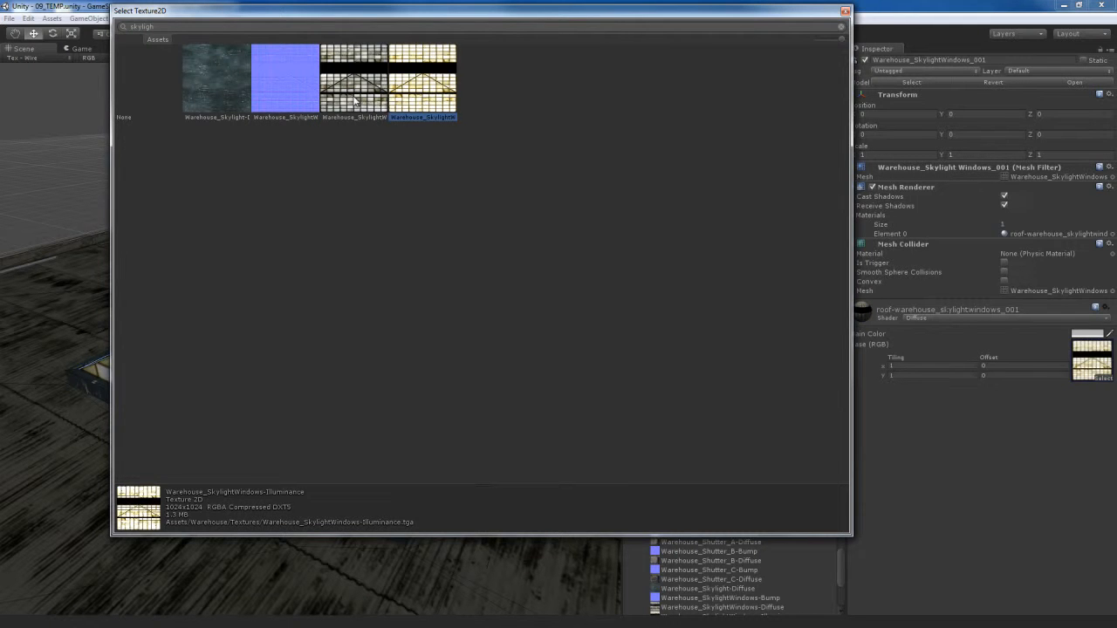
pyautogui.click(355, 101)
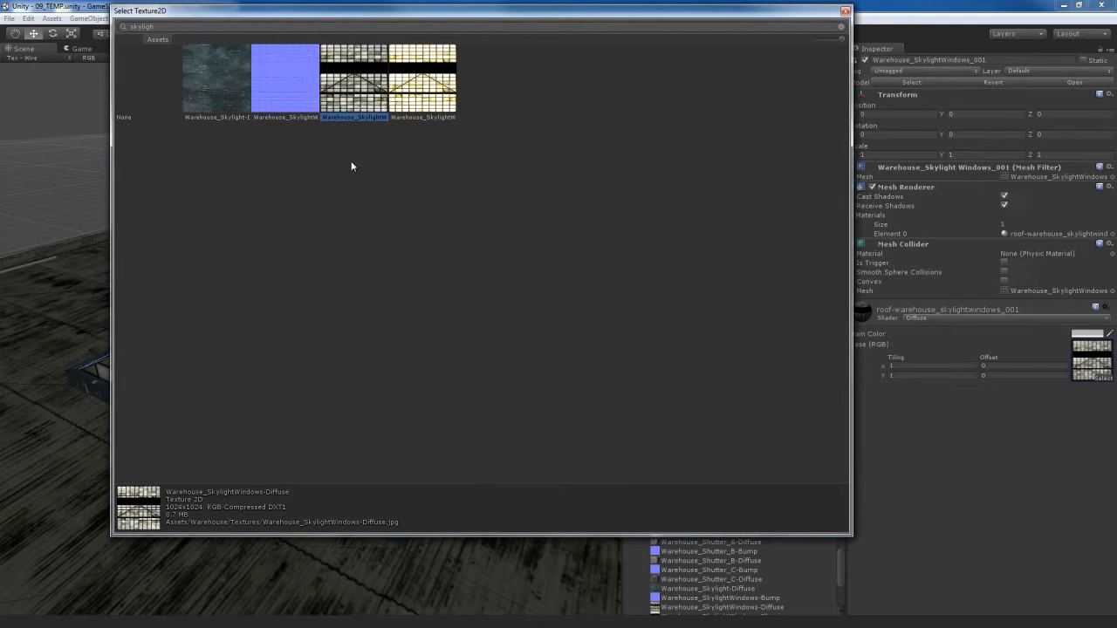
pyautogui.doubleClick(355, 98)
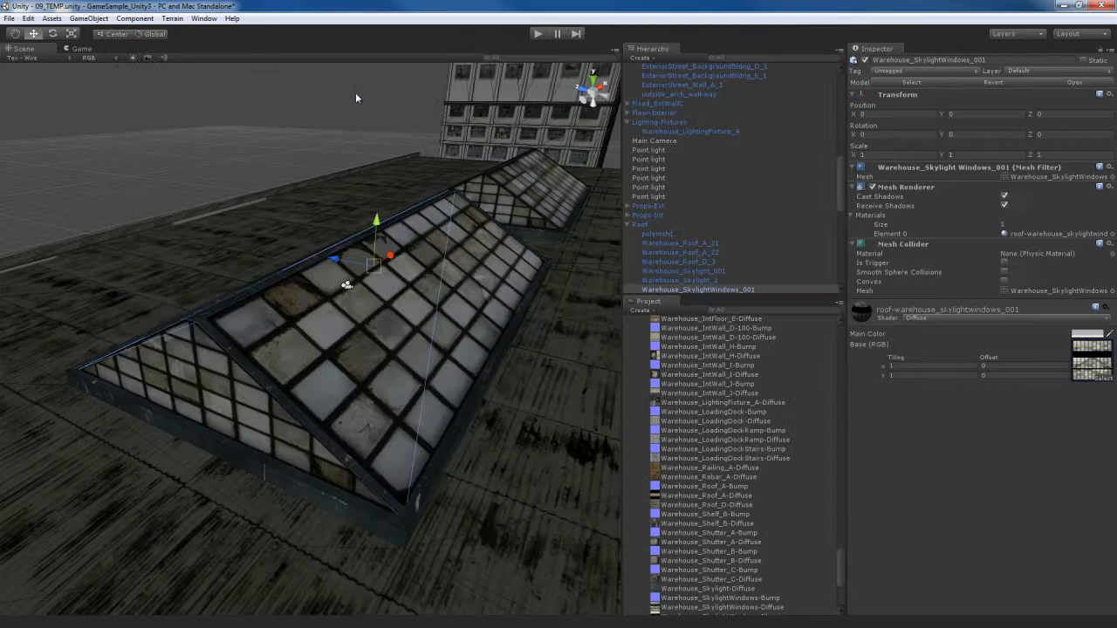
# Change the skylight windows material's shader to Self-Illumin/Diffuse and check the glowing panes from inside the warehouse.
pyautogui.click(1022, 318)
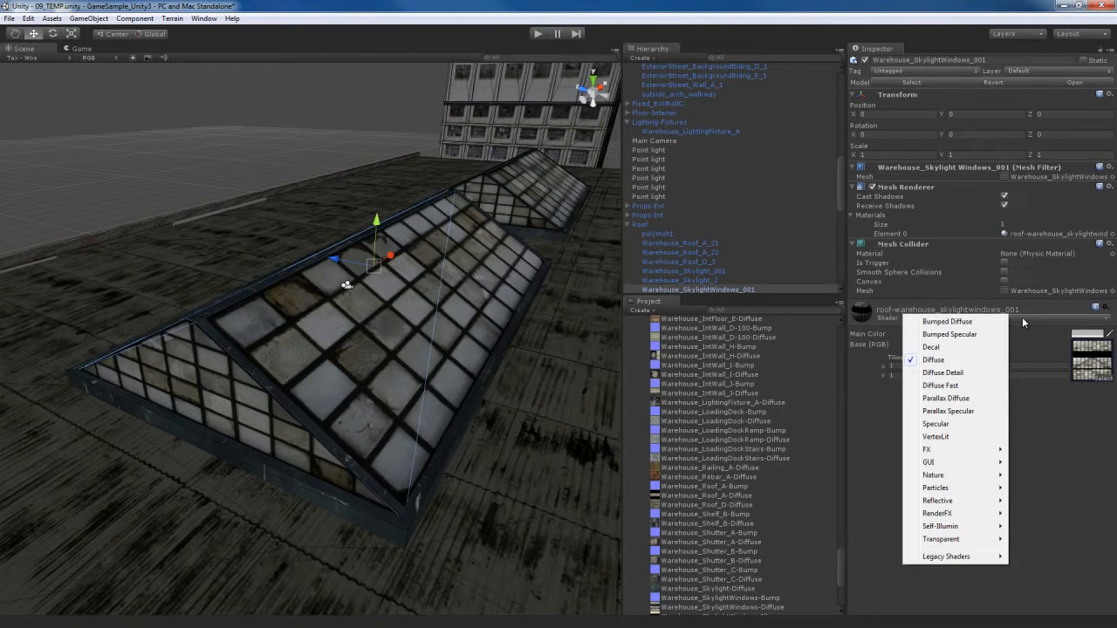
pyautogui.moveTo(960, 528)
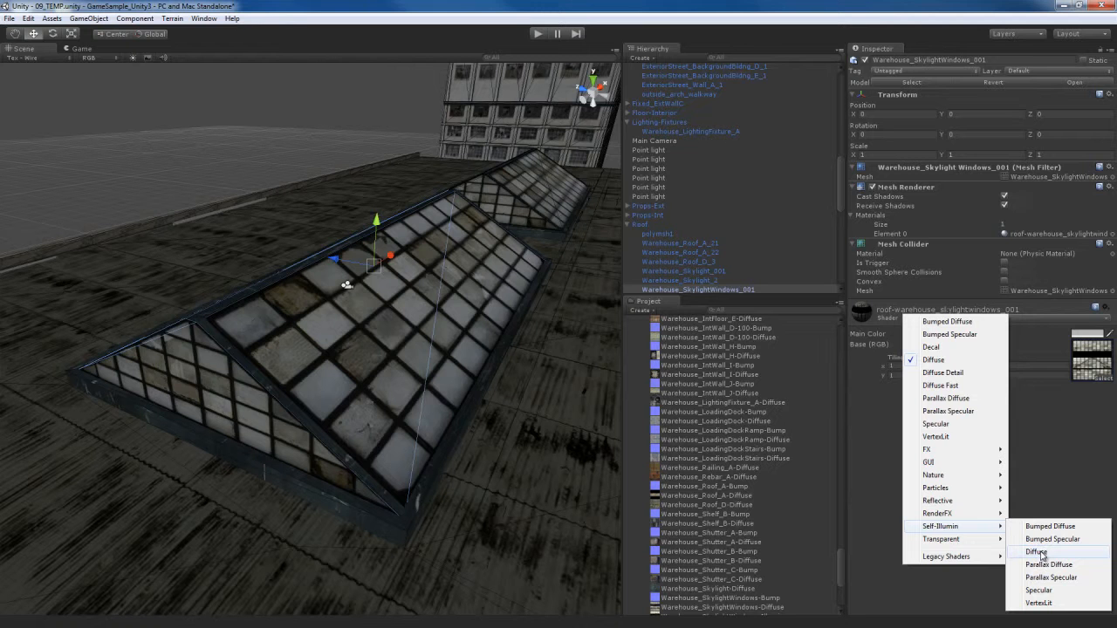
pyautogui.click(1036, 552)
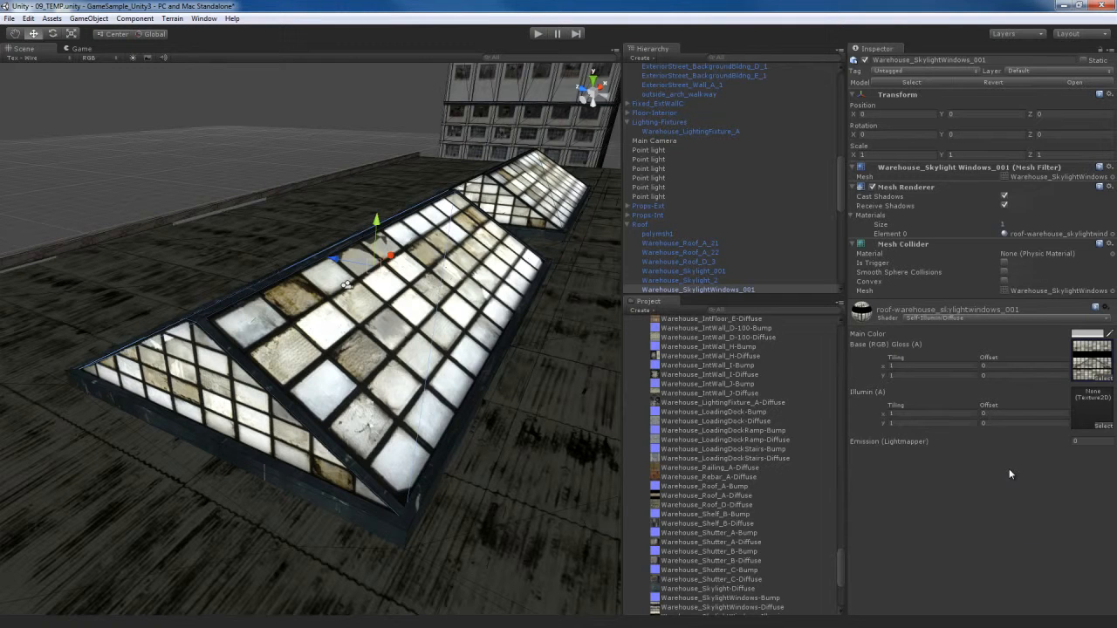
pyautogui.moveTo(476, 468); pyautogui.dragTo(468, 444, button='right')
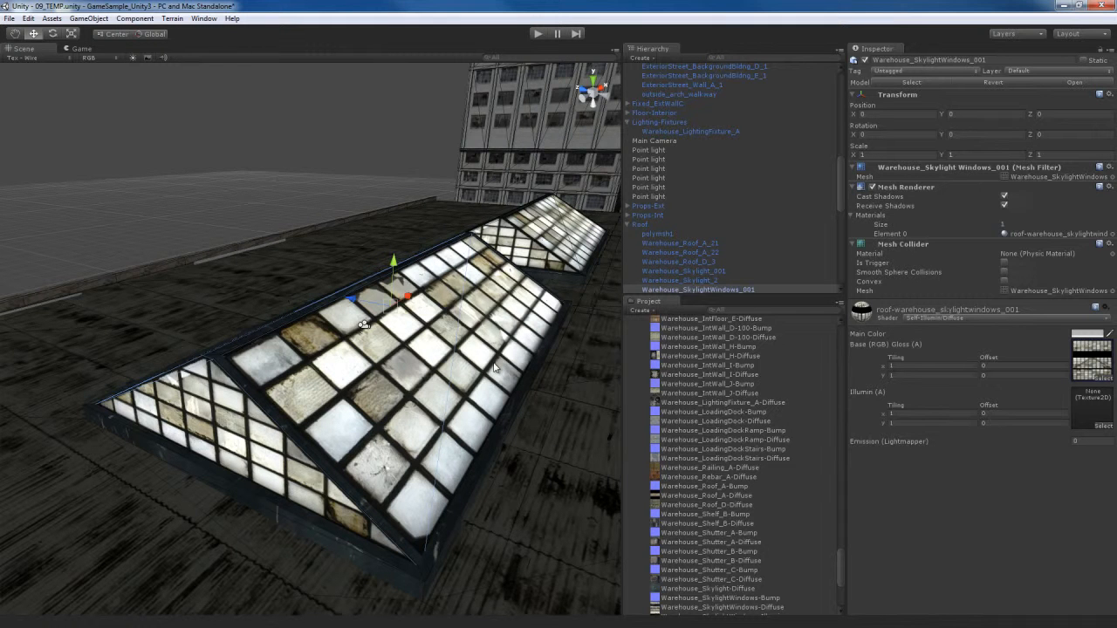
pyautogui.press('w')
pyautogui.moveTo(494, 368); pyautogui.dragTo(411, 265, button='right')
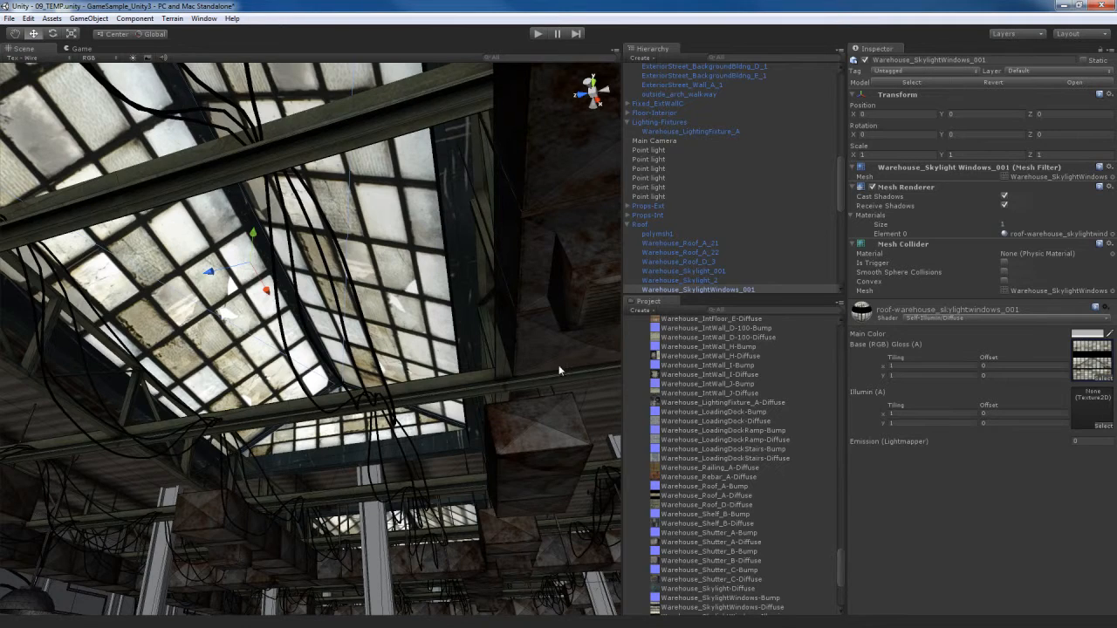
pyautogui.moveTo(397, 349); pyautogui.dragTo(384, 323, button='right')
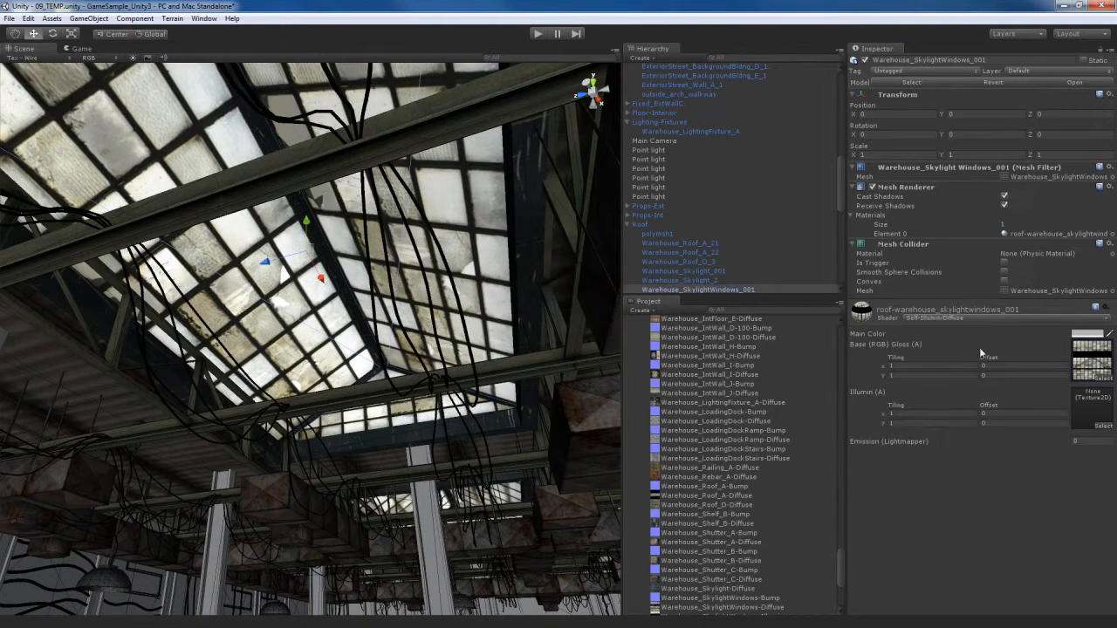
# Assign the Warehouse_SkylightWindows-Illuminance texture as the Illumin map of the skylight windows material.
pyautogui.click(1094, 364)
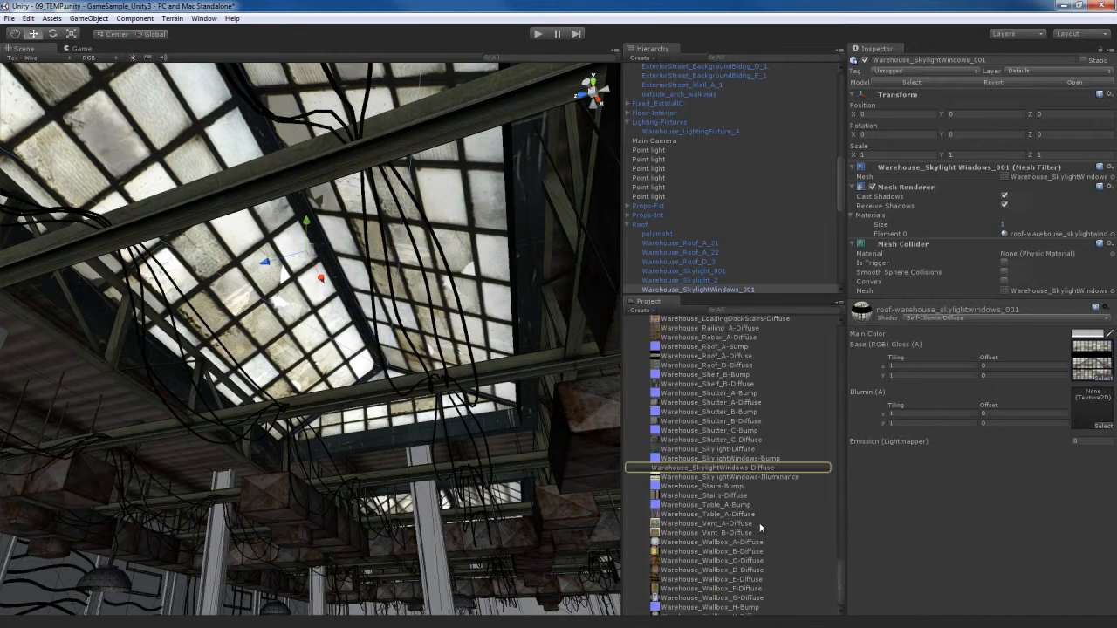
pyautogui.click(758, 431)
pyautogui.click(854, 143)
pyautogui.click(1101, 204)
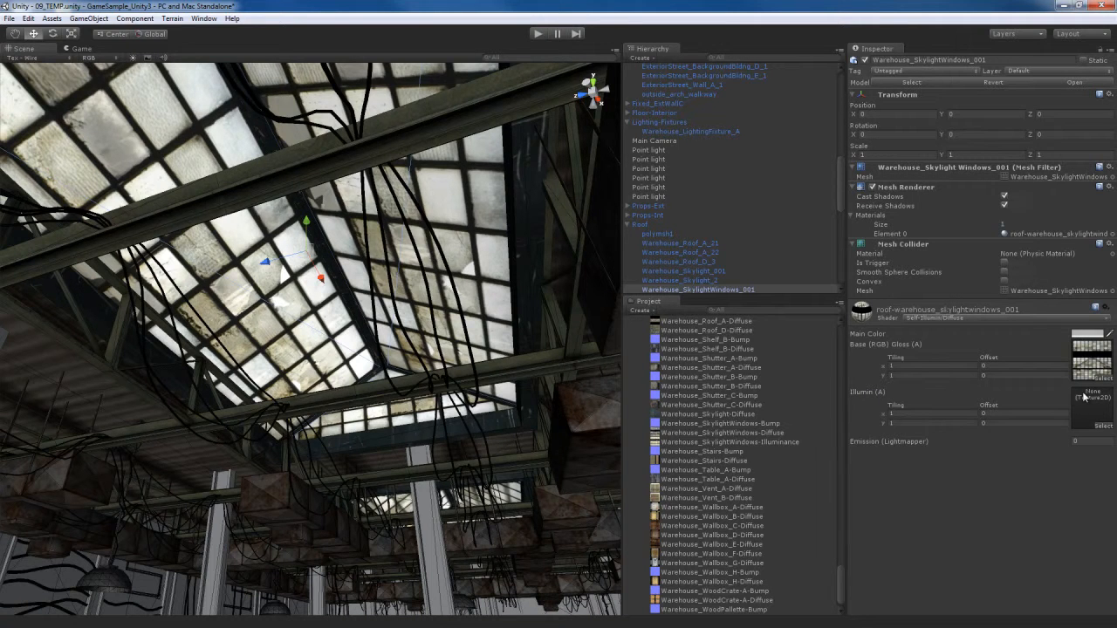
pyautogui.click(1105, 426)
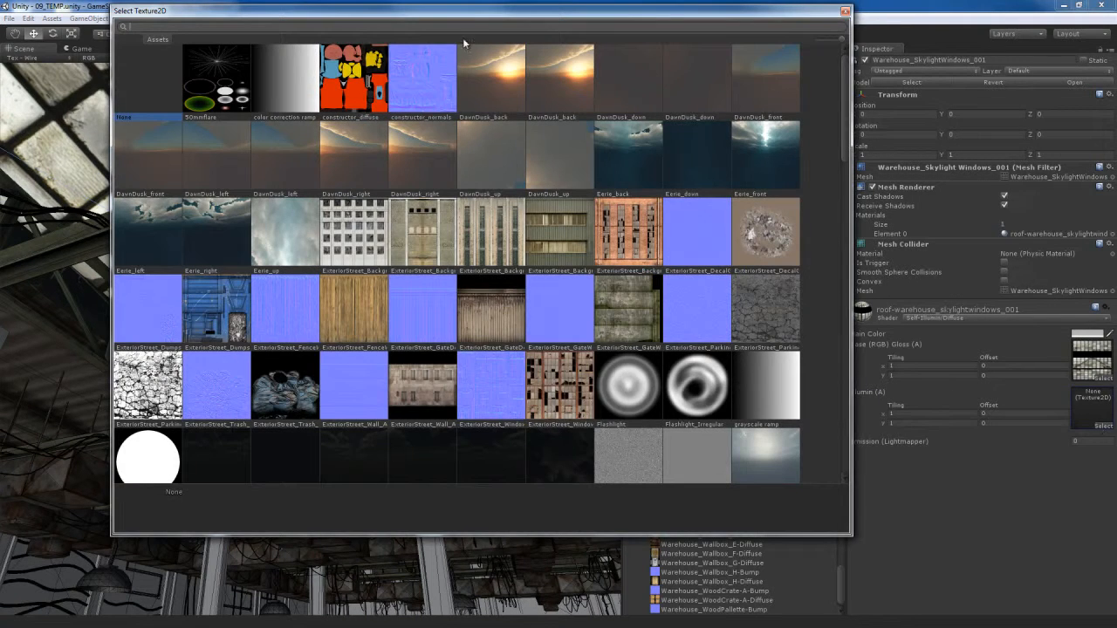
pyautogui.write('skylight')
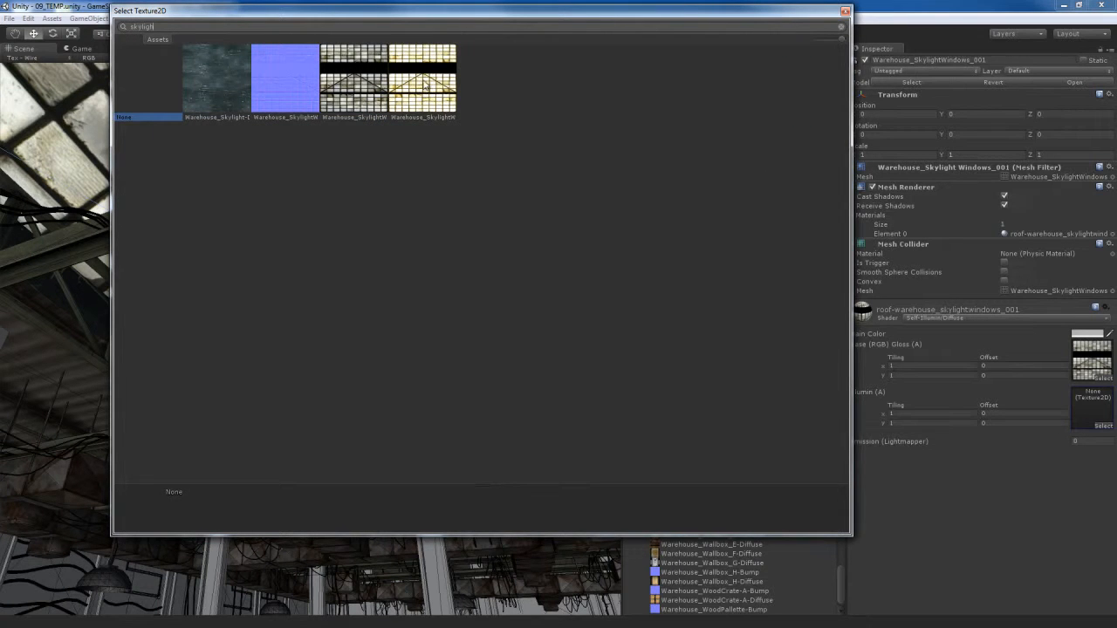
pyautogui.click(424, 122)
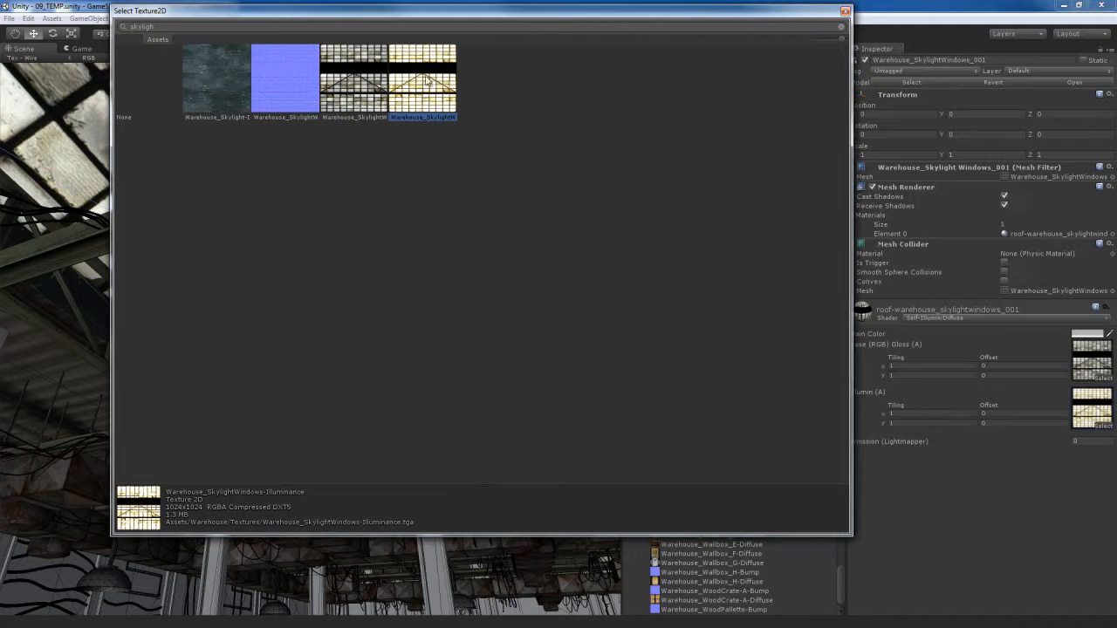
pyautogui.doubleClick(427, 84)
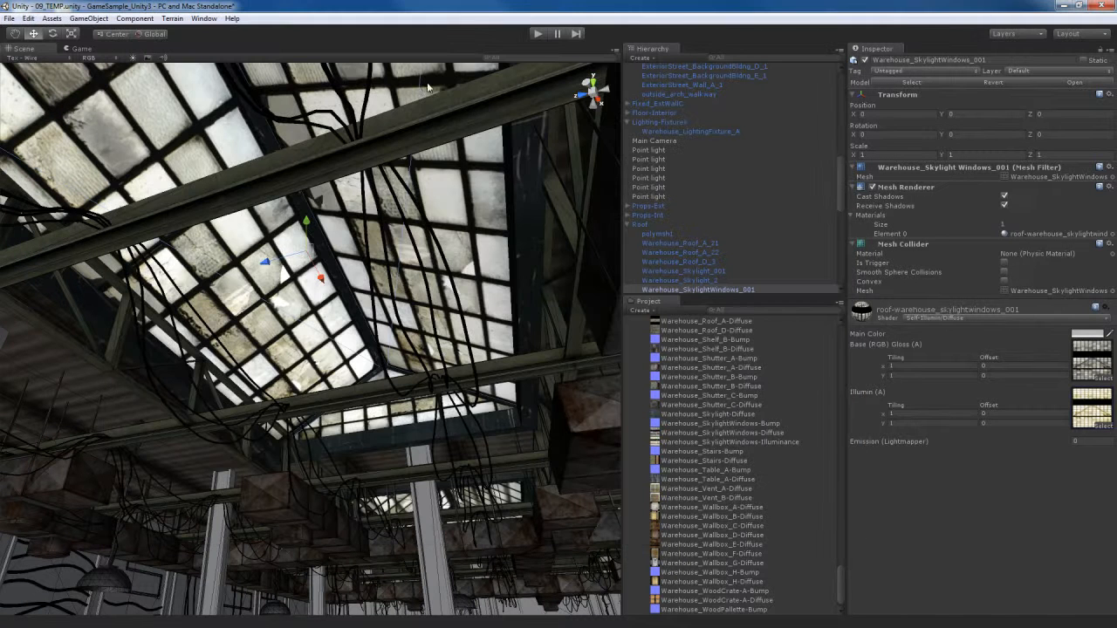
# Examine the colour and alpha channels of the Warehouse_SkylightWindows-Illuminance texture and the skylight windows material's Emission setting.
pyautogui.click(1094, 412)
pyautogui.click(774, 442)
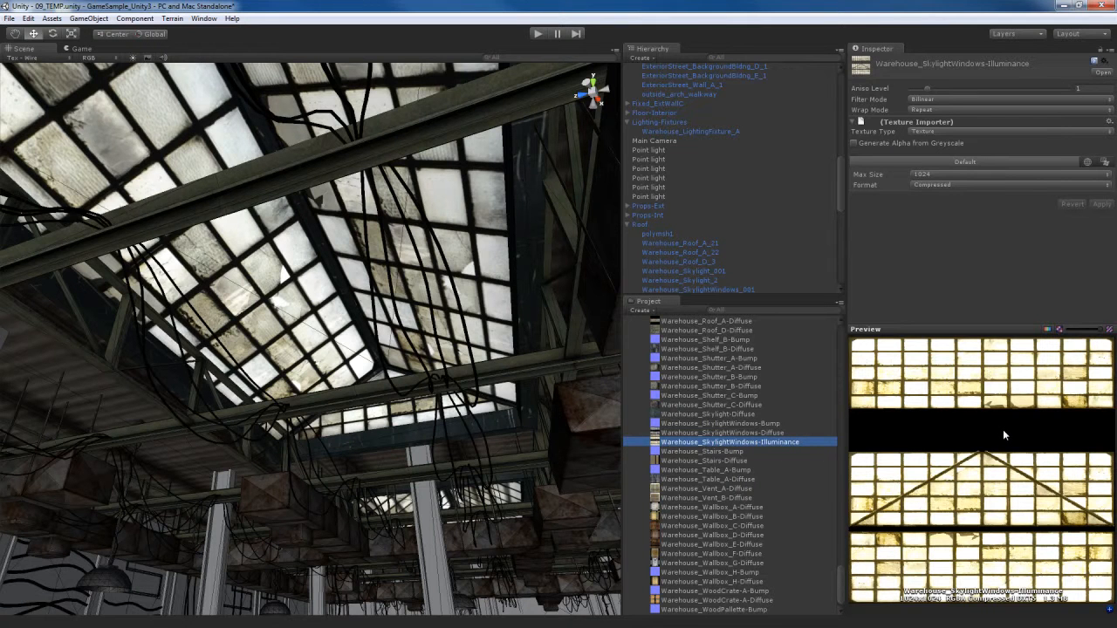
pyautogui.click(1047, 330)
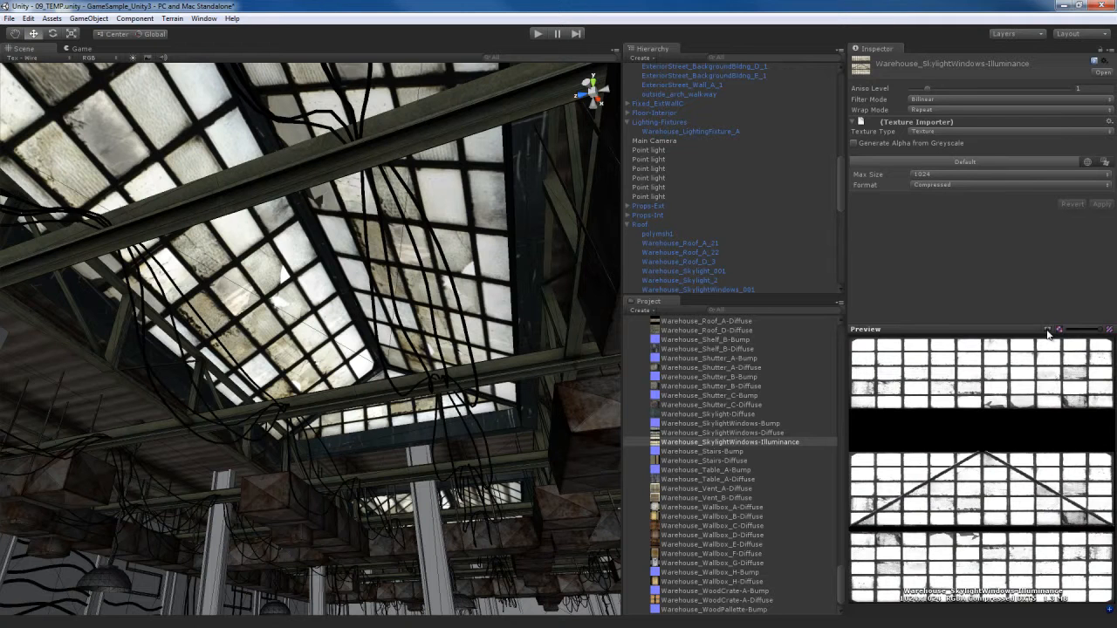
pyautogui.click(1048, 331)
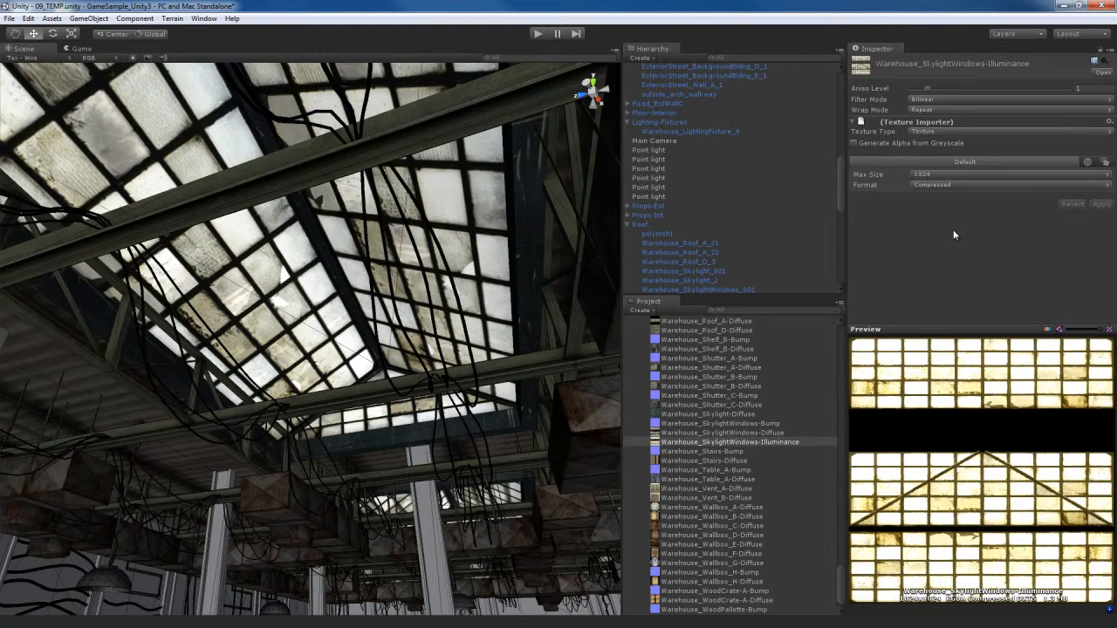
pyautogui.click(1057, 330)
pyautogui.click(1056, 331)
pyautogui.click(465, 239)
pyautogui.click(465, 239)
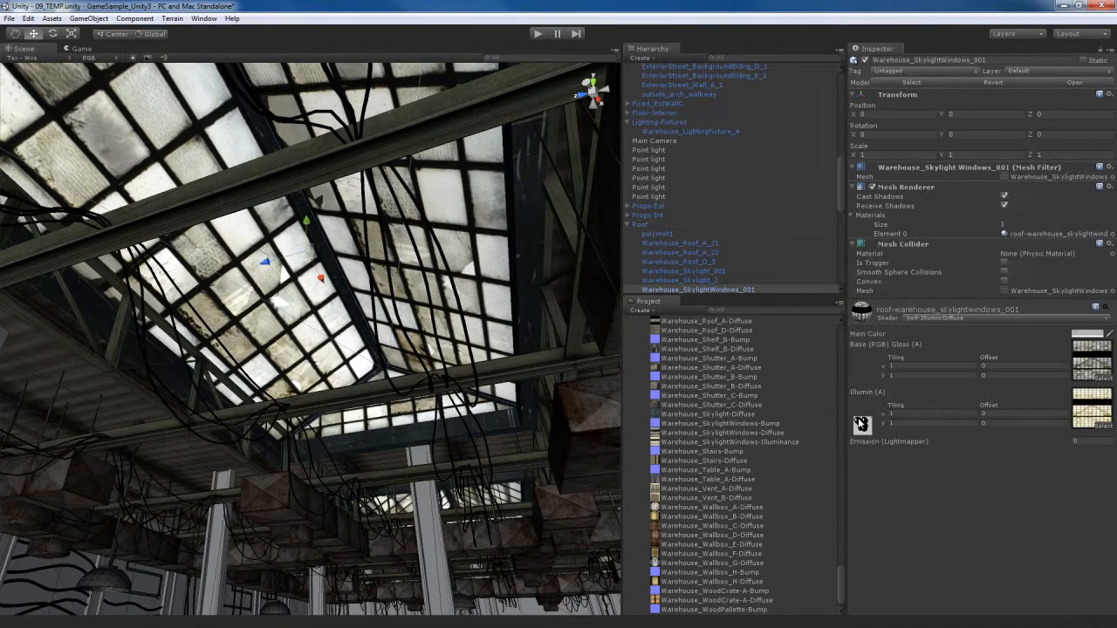
pyautogui.moveTo(1090, 442); pyautogui.dragTo(934, 450)
pyautogui.click(1094, 444)
# Look over the warehouse surroundings and its interior to review the skylights, ceiling and remaining untextured surfaces.
pyautogui.moveTo(490, 323); pyautogui.dragTo(443, 336, button='right')
pyautogui.moveTo(440, 295)
pyautogui.mouseDown(button='middle')
pyautogui.moveTo(430, 341)
pyautogui.moveTo(408, 350)
pyautogui.moveTo(427, 298)
pyautogui.moveTo(384, 253)
pyautogui.moveTo(439, 290)
pyautogui.mouseUp(button='middle')
pyautogui.scroll(-5, 426, 298)
pyautogui.scroll(4, 512, 281)
pyautogui.moveTo(438, 316)
pyautogui.mouseDown(button='right')
pyautogui.moveTo(512, 280)
pyautogui.moveTo(422, 309)
pyautogui.mouseUp(button='right')
pyautogui.scroll(2, 309, 330)
pyautogui.moveTo(309, 330); pyautogui.dragTo(389, 396, button='right')
pyautogui.scroll(5, 389, 396)
pyautogui.moveTo(389, 396); pyautogui.dragTo(403, 341, button='middle')
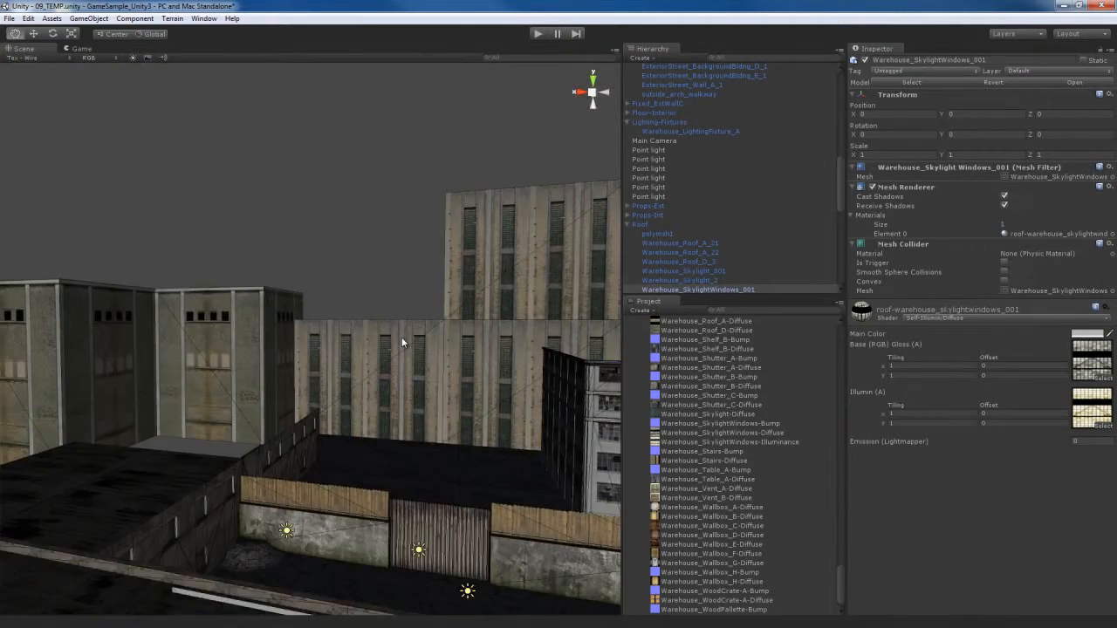
pyautogui.press('f')
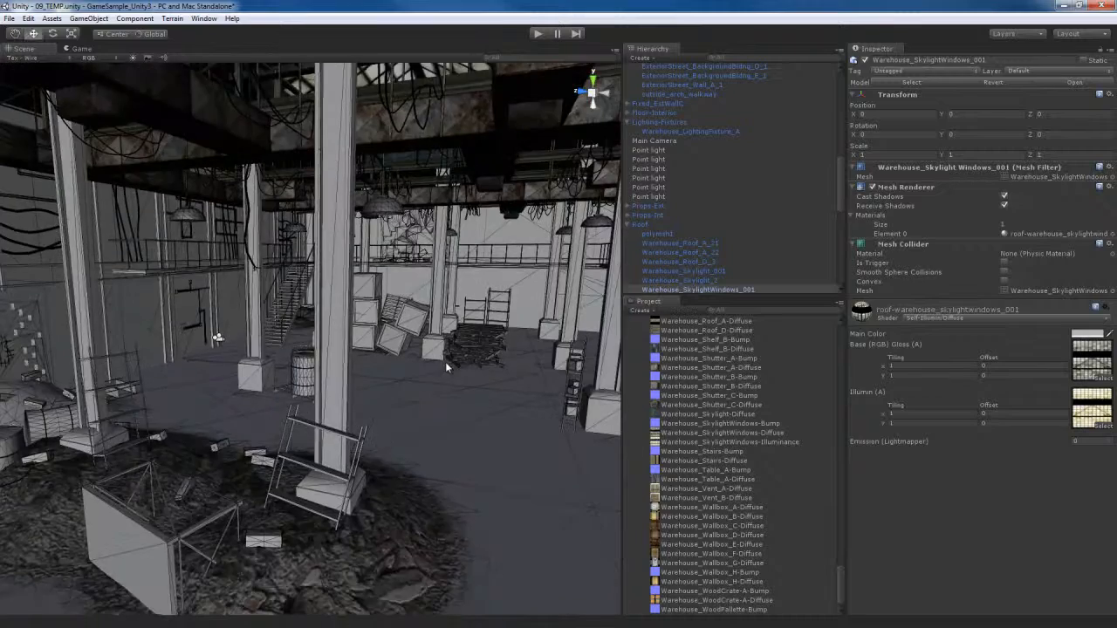
pyautogui.moveTo(445, 361); pyautogui.dragTo(440, 397, button='middle')
pyautogui.moveTo(439, 397); pyautogui.dragTo(440, 397, button='right')
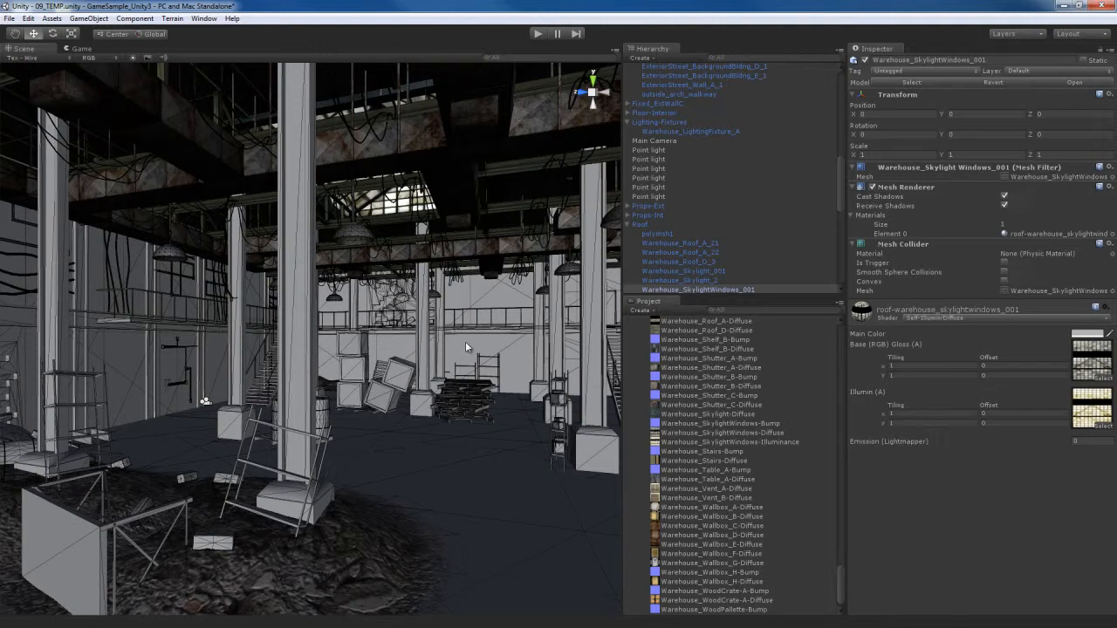
pyautogui.moveTo(471, 357); pyautogui.dragTo(473, 382, button='middle')
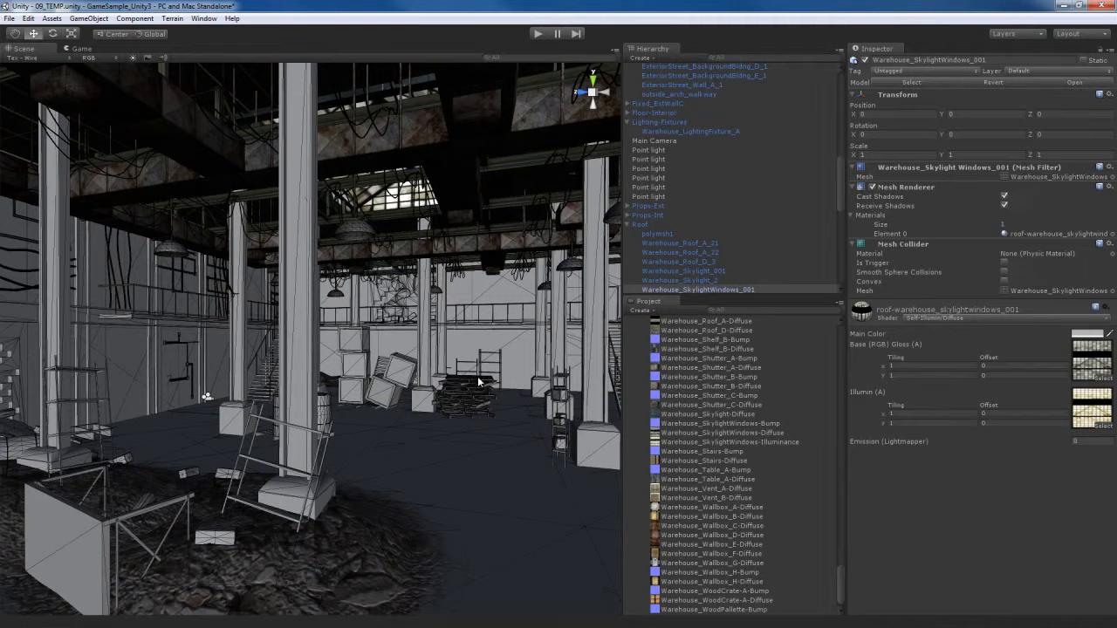